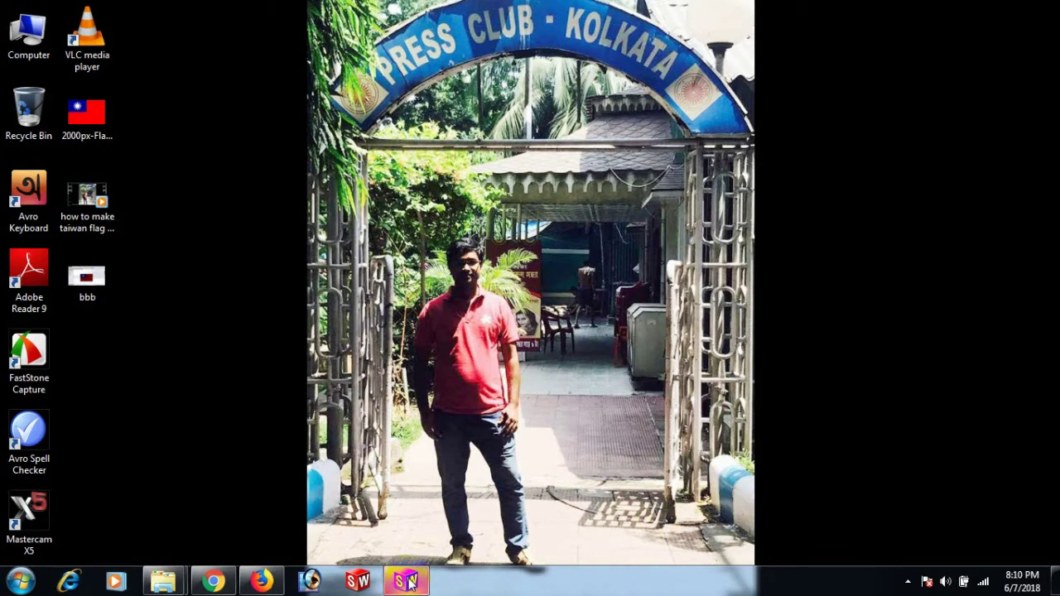
Bring the SolidWorks 2014 window to the front using its taskbar preview.
mouse_move(408, 582)
click(486, 513)
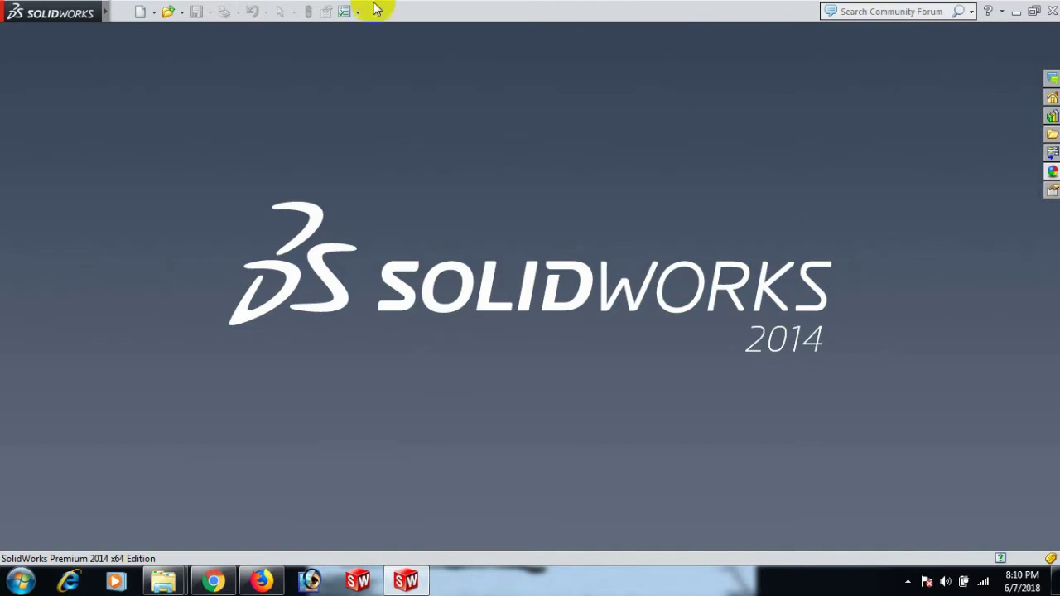
Create a new Part document.
mouse_move(35, 11)
click(122, 11)
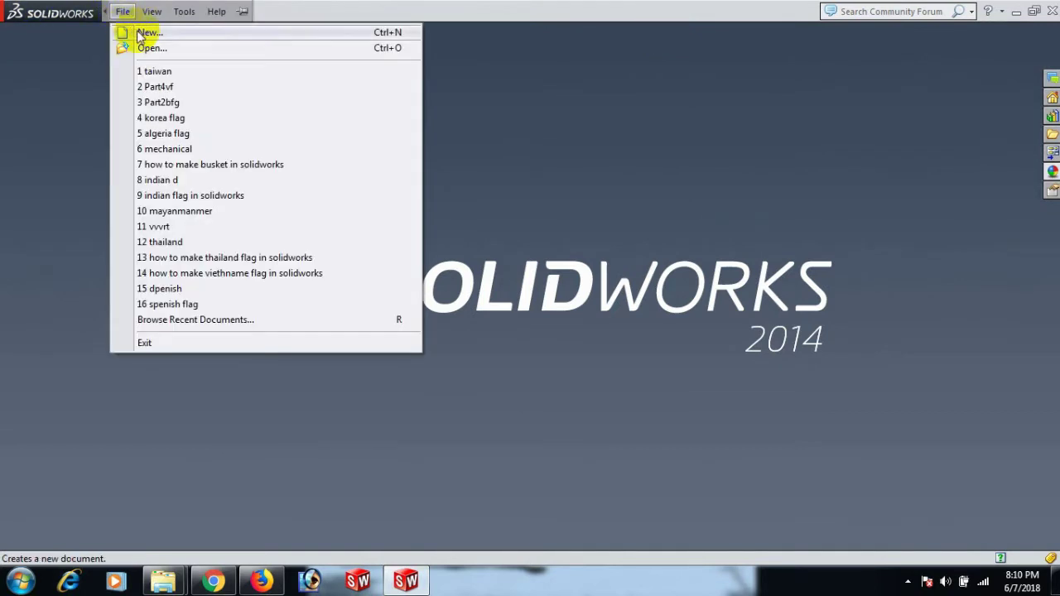
click(141, 33)
click(297, 272)
click(547, 505)
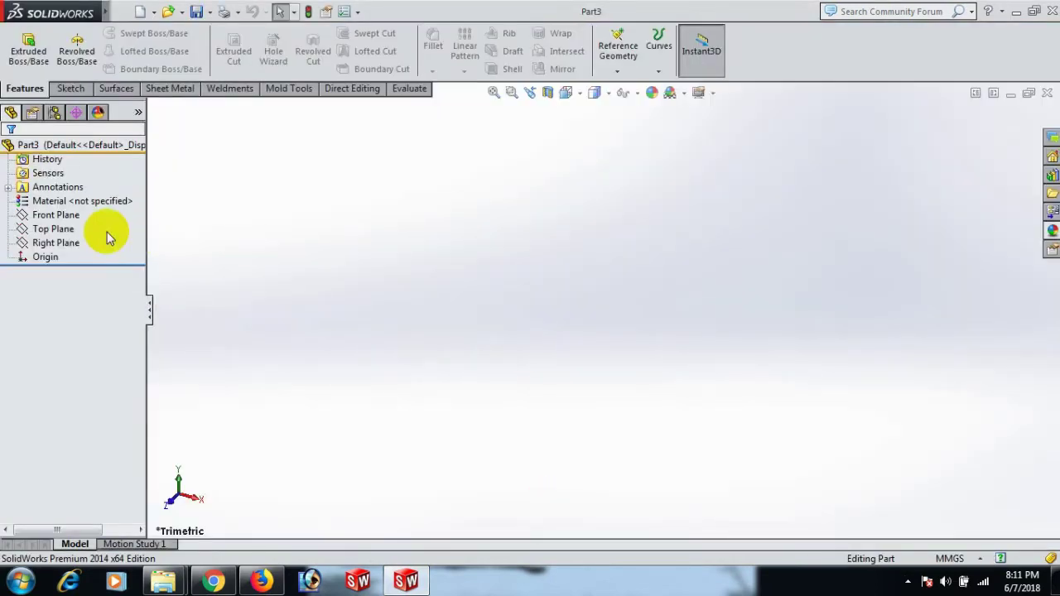
Start a sketch on the Front Plane and show the slot types.
click(57, 216)
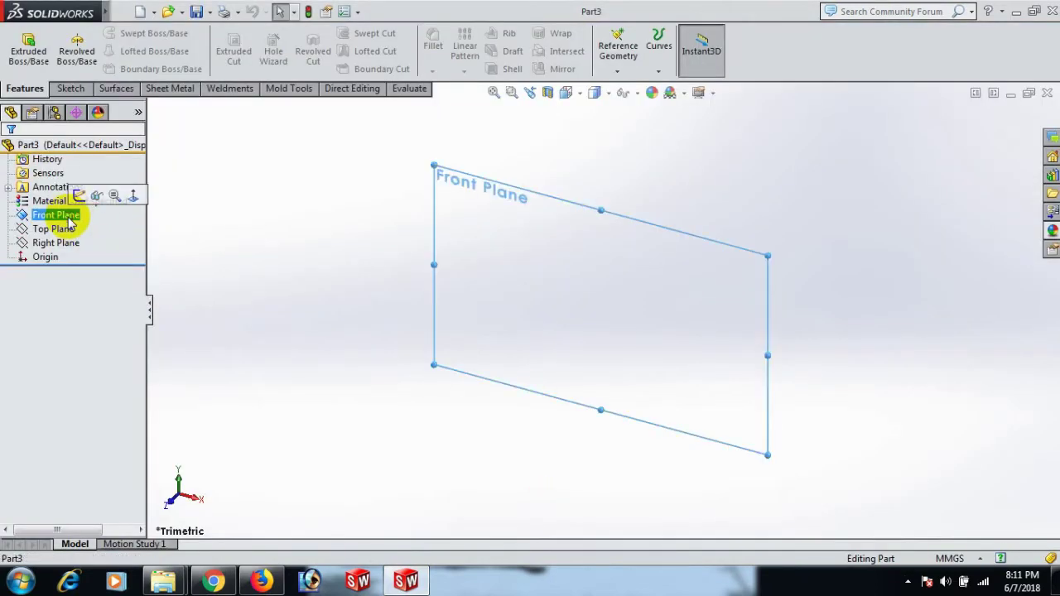
click(79, 197)
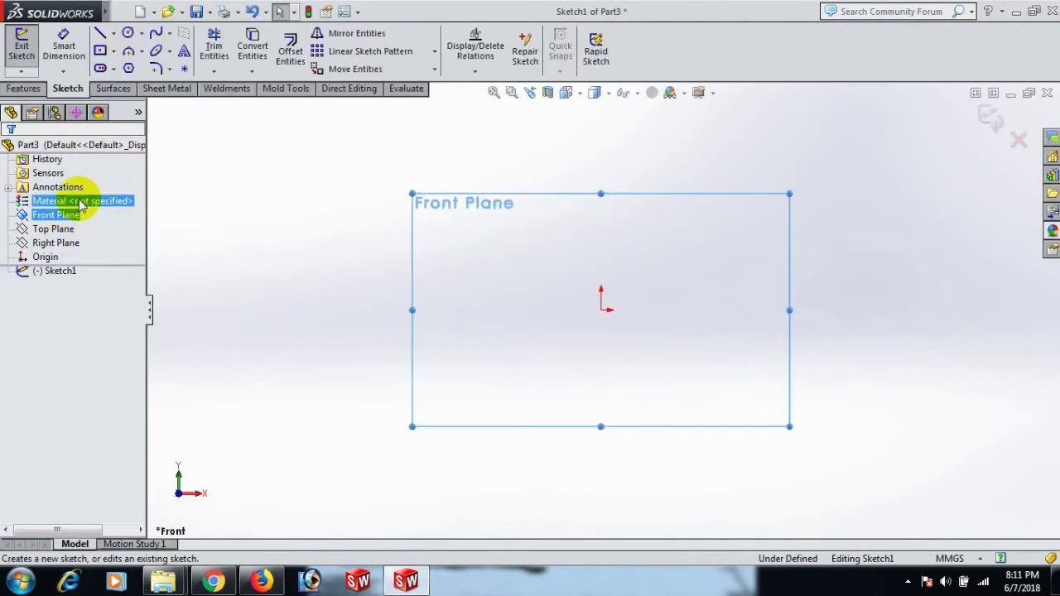
click(114, 69)
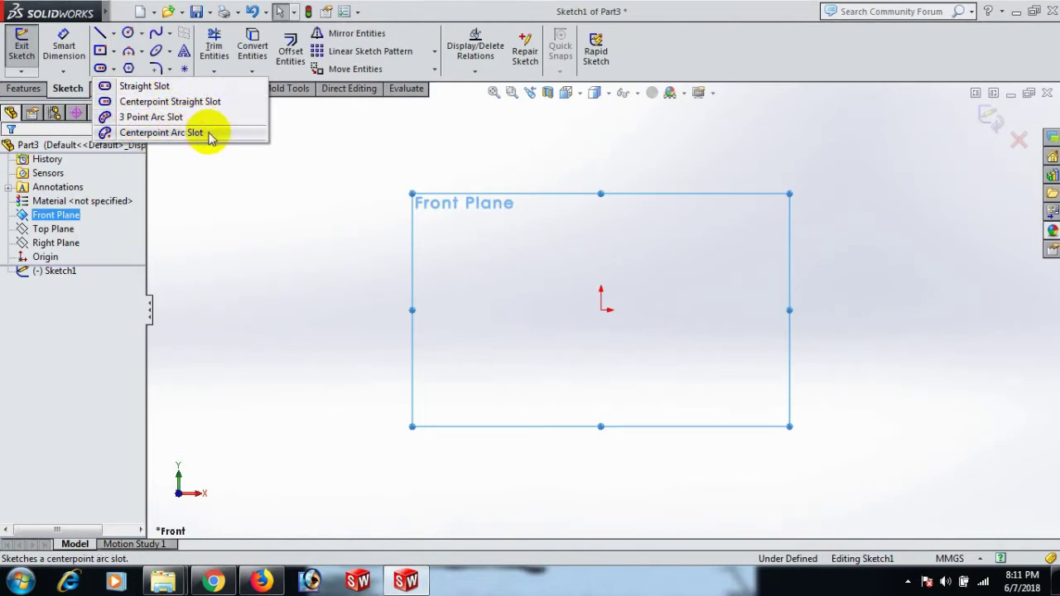
Draw a straight slot to the left of the origin.
click(139, 86)
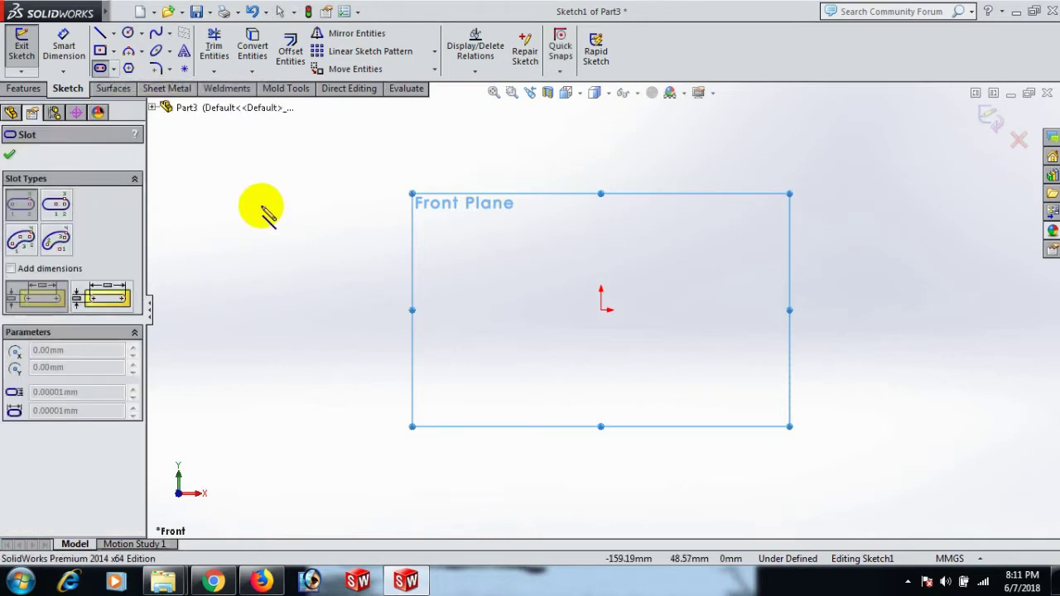
click(241, 190)
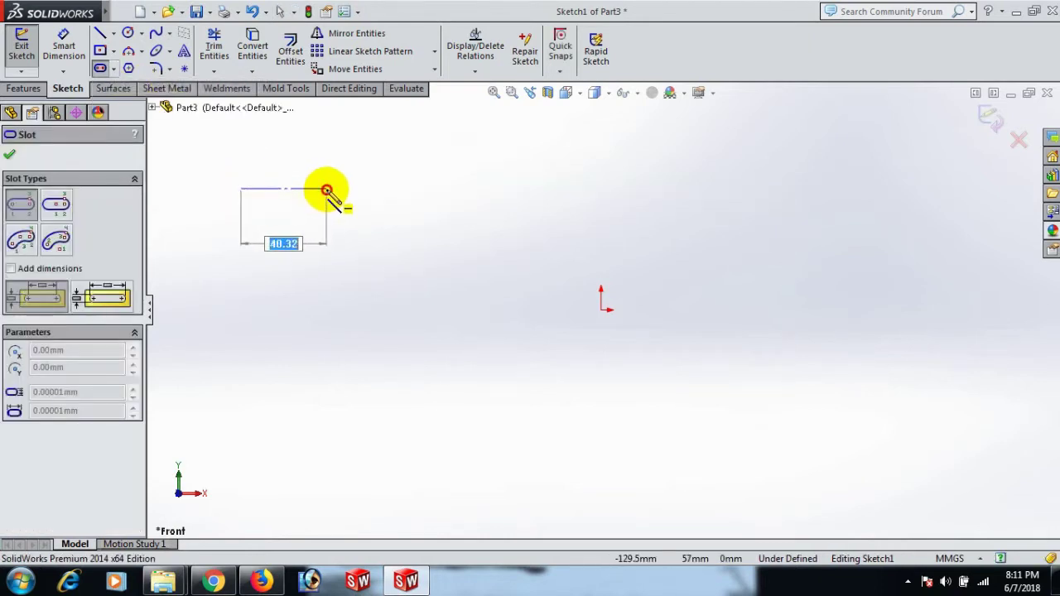
click(326, 190)
click(321, 230)
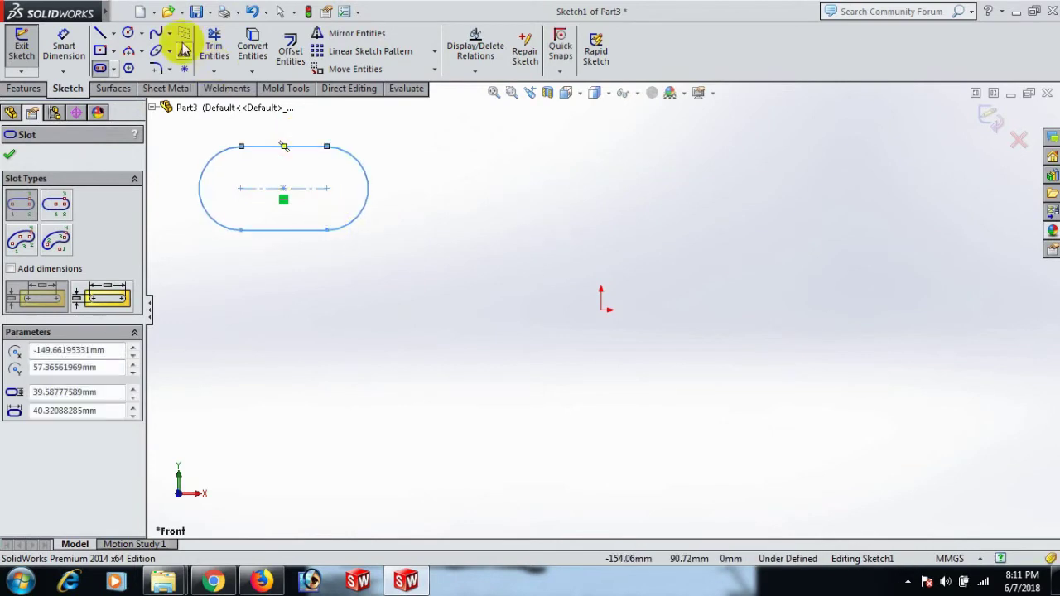
key(Escape)
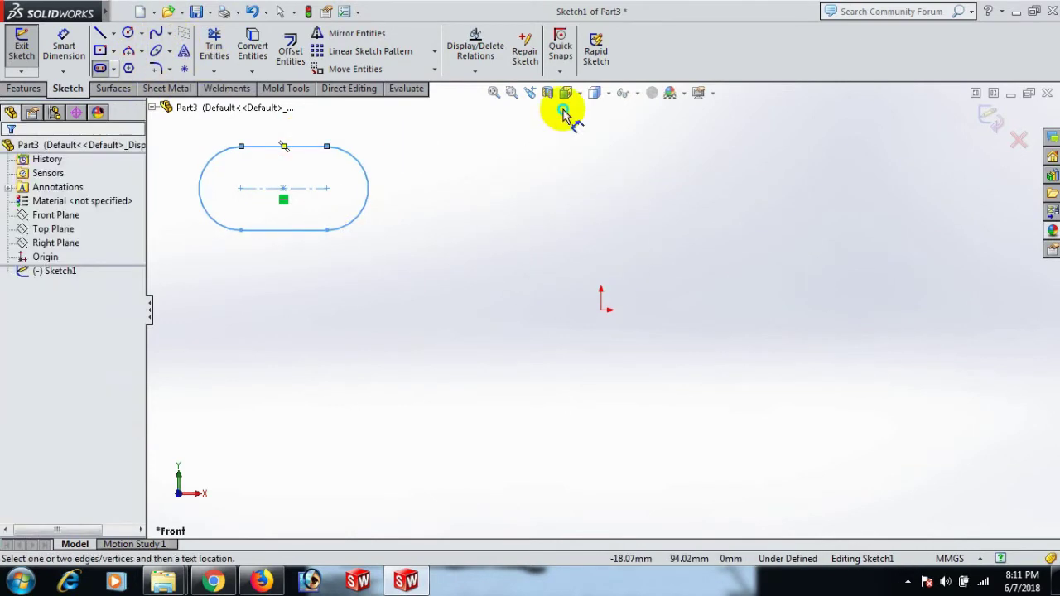
Dimension the slot length to 40 and its end arcs to R20.
click(300, 232)
click(300, 271)
text(4)
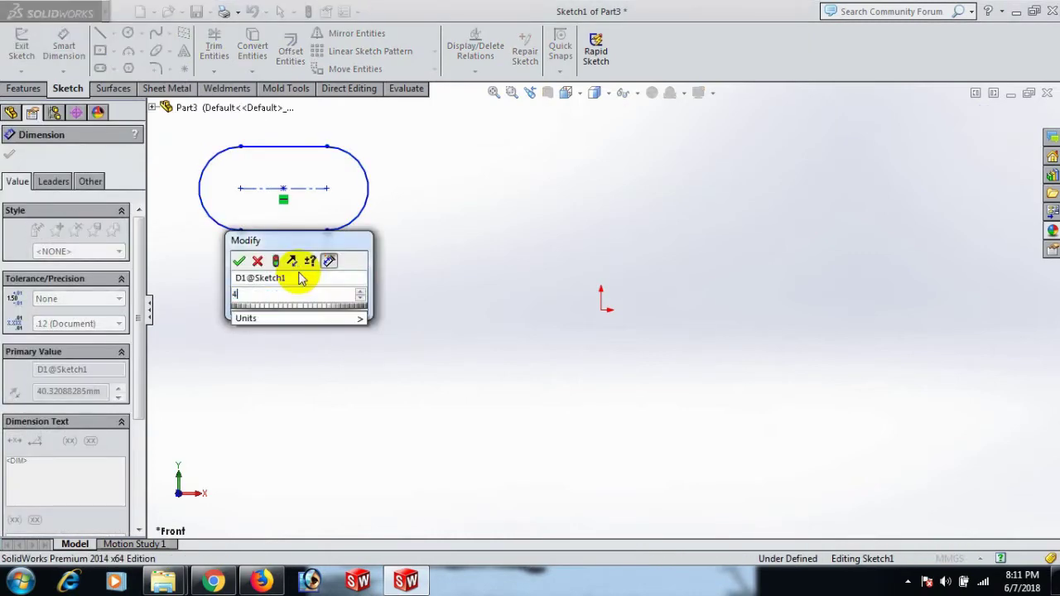
text(0)
key(Return)
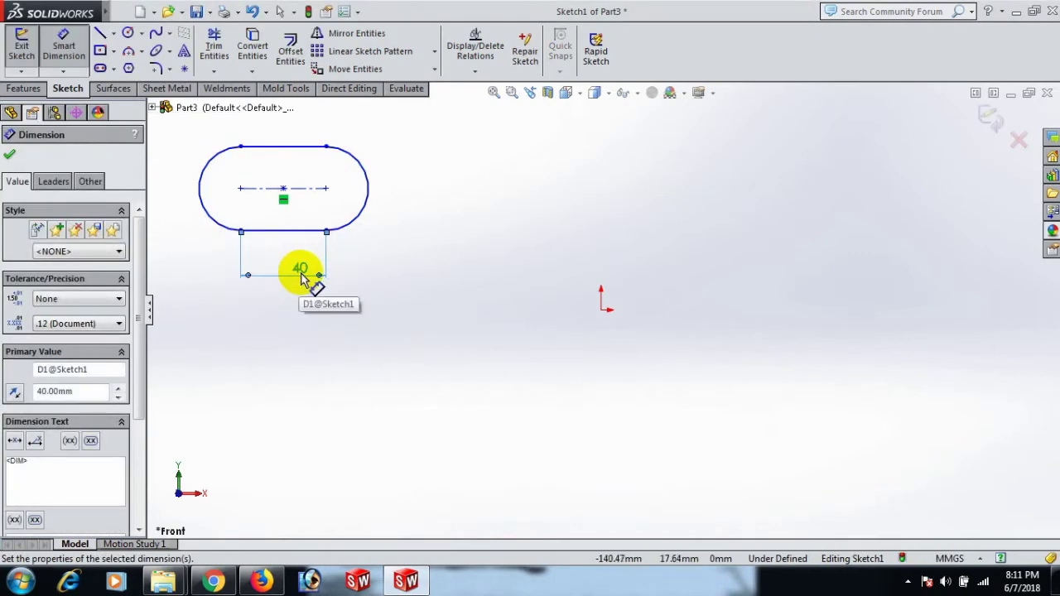
click(366, 213)
click(425, 276)
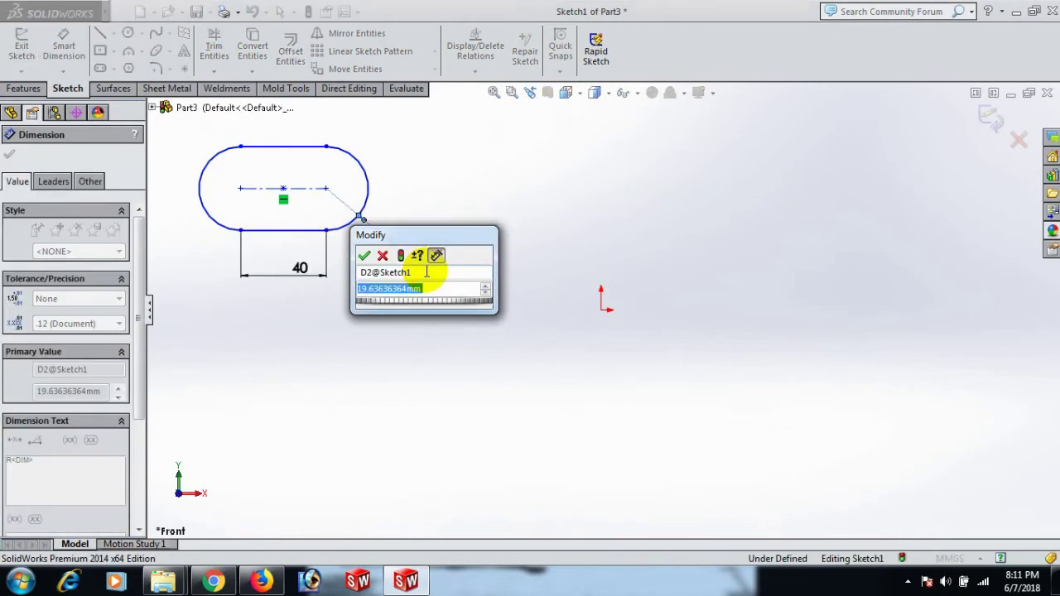
text(2)
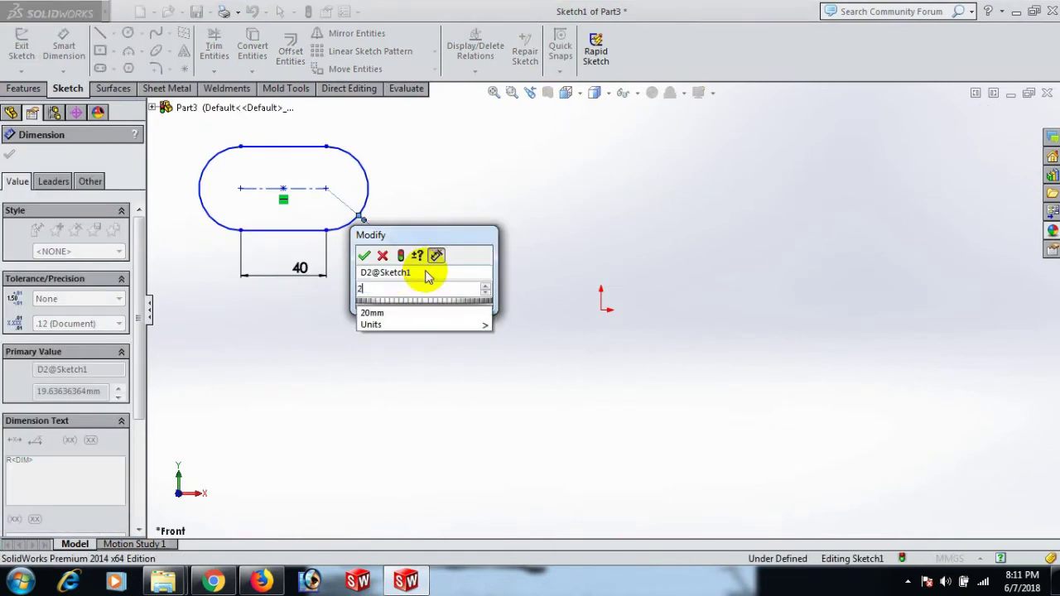
text(0)
key(Return)
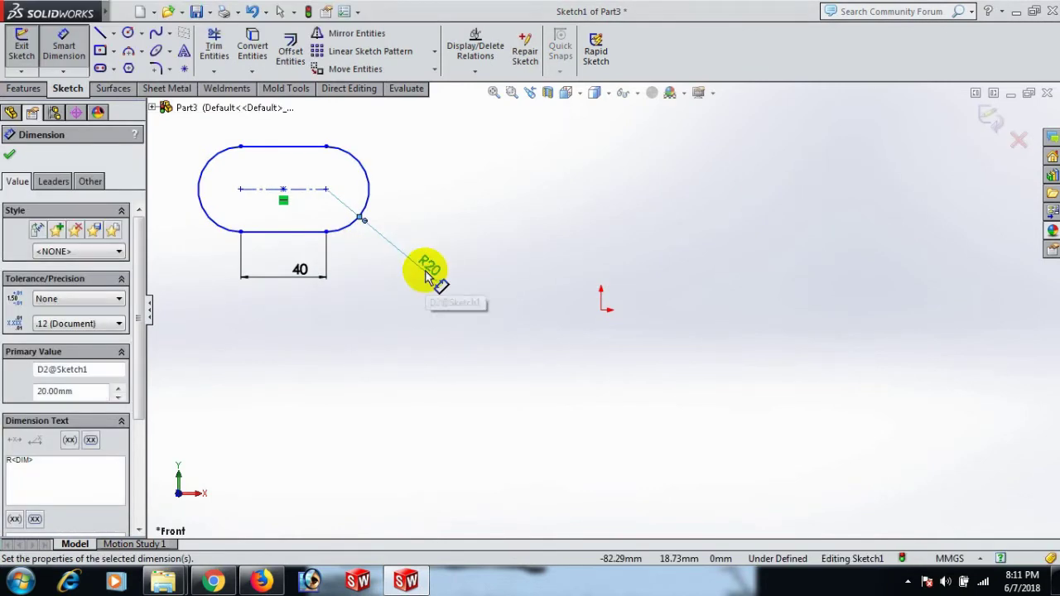
click(472, 220)
Locate the slot's arc centre 130 horizontally from the origin.
click(324, 189)
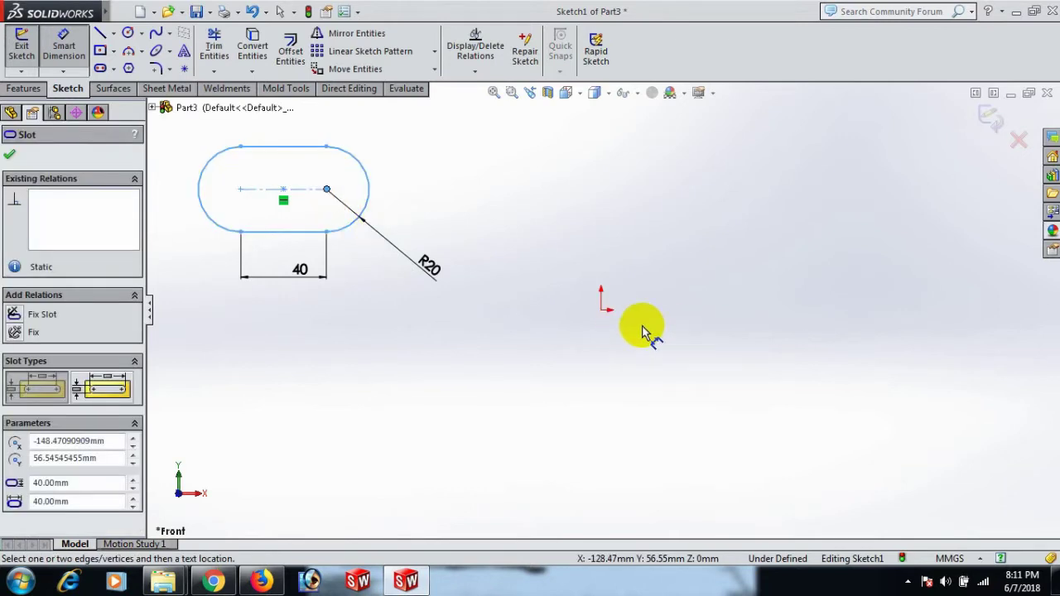
click(601, 309)
click(500, 178)
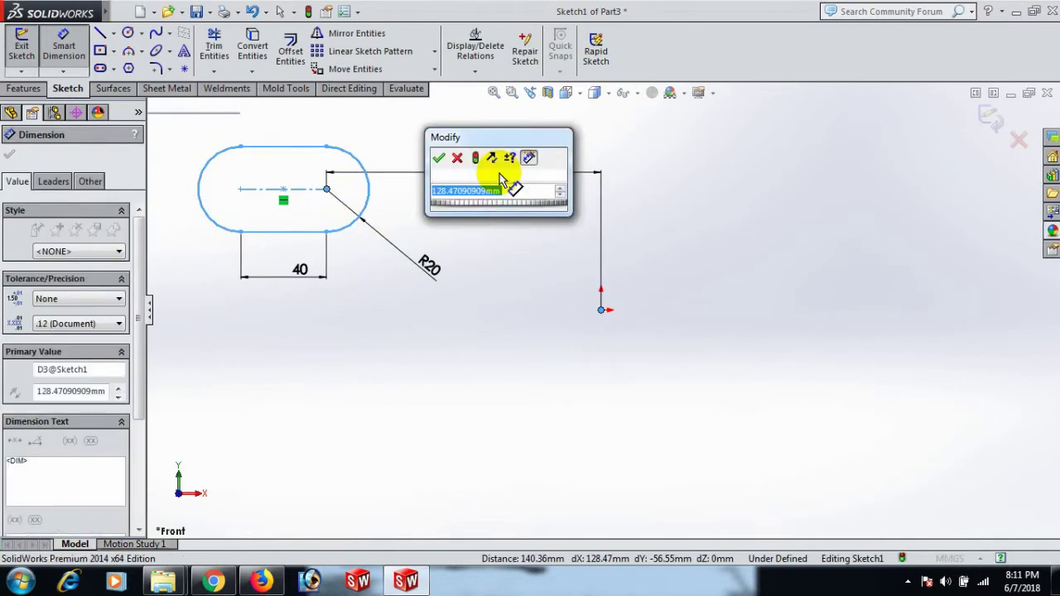
text(130)
key(Return)
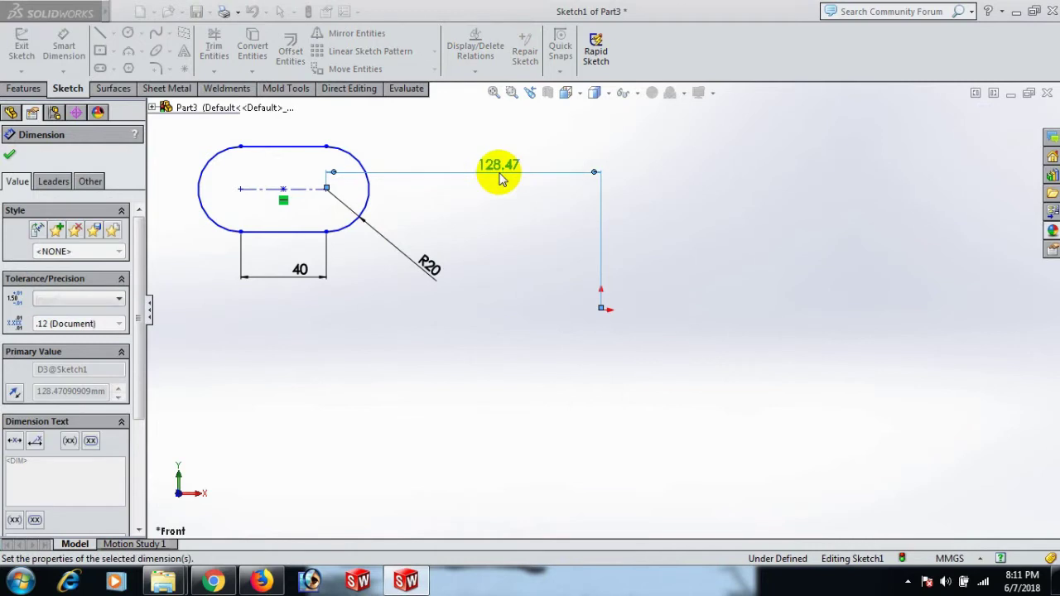
click(468, 228)
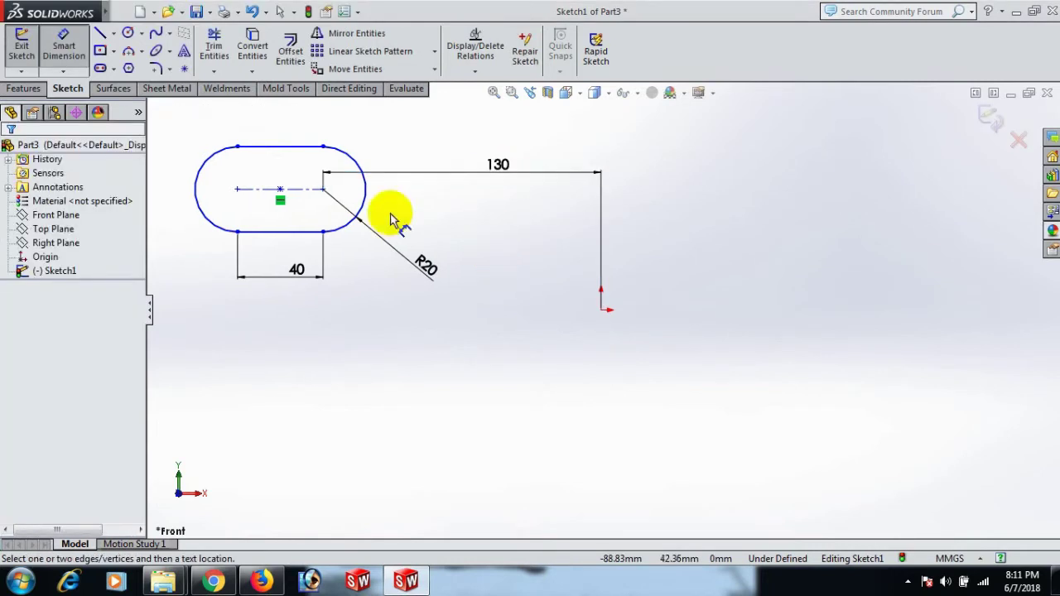
Locate the slot's arc centre 60 vertically from the origin.
click(323, 189)
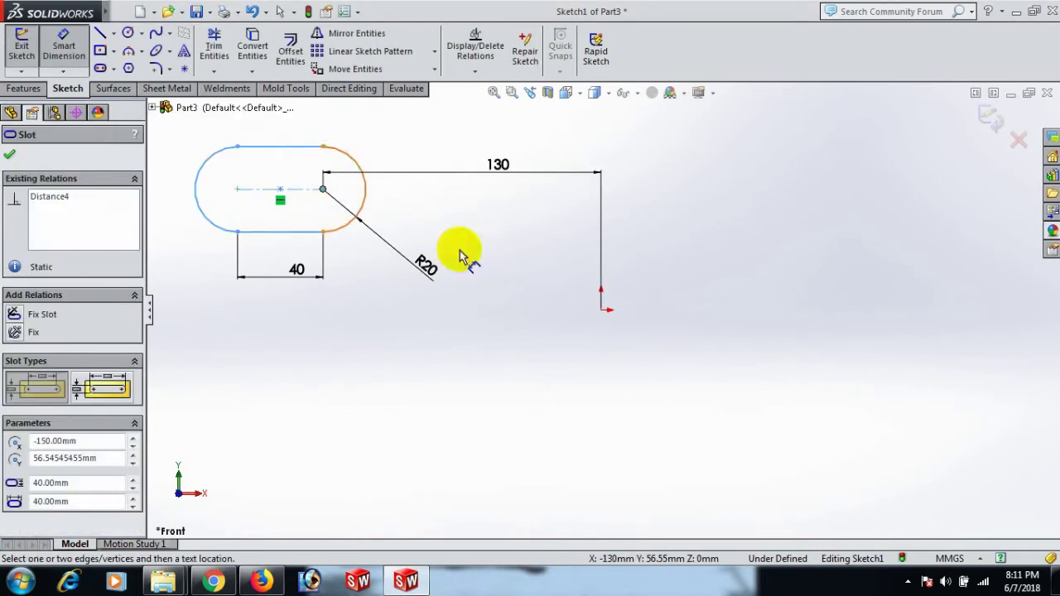
click(600, 310)
click(650, 253)
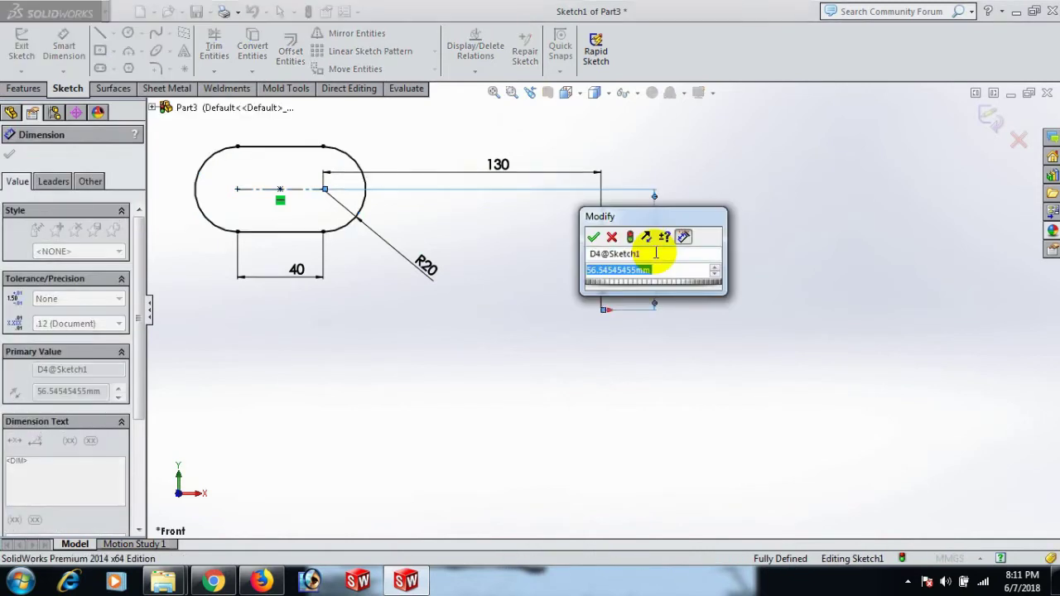
text(60)
key(Return)
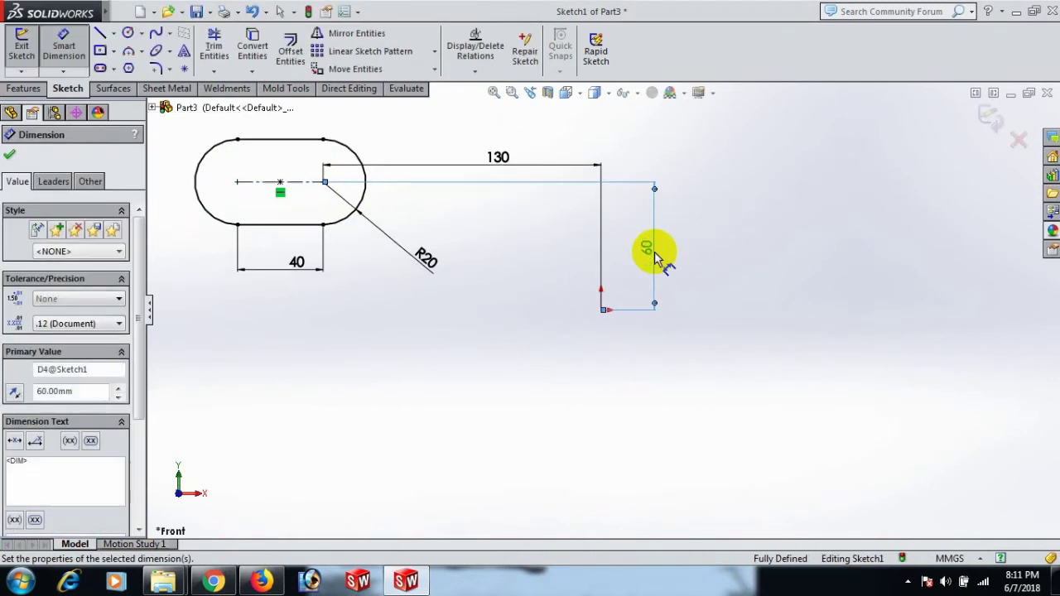
scroll(712, 269, up, 2)
scroll(629, 306, down, 1)
scroll(592, 339, up, 1)
right_click(520, 256)
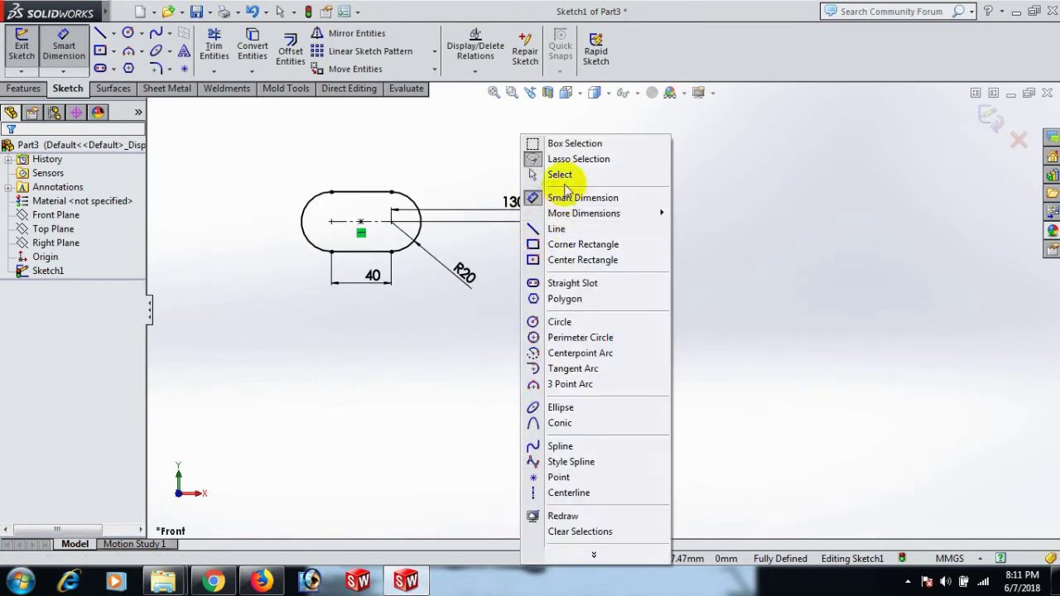
Draw a second, centrepoint straight slot on the right side.
click(553, 172)
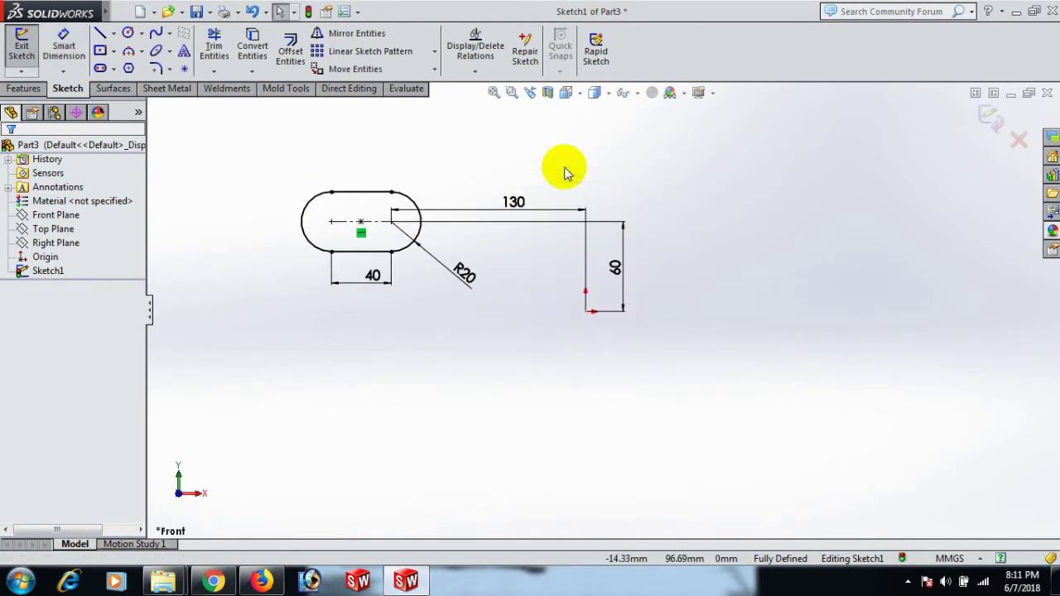
click(115, 69)
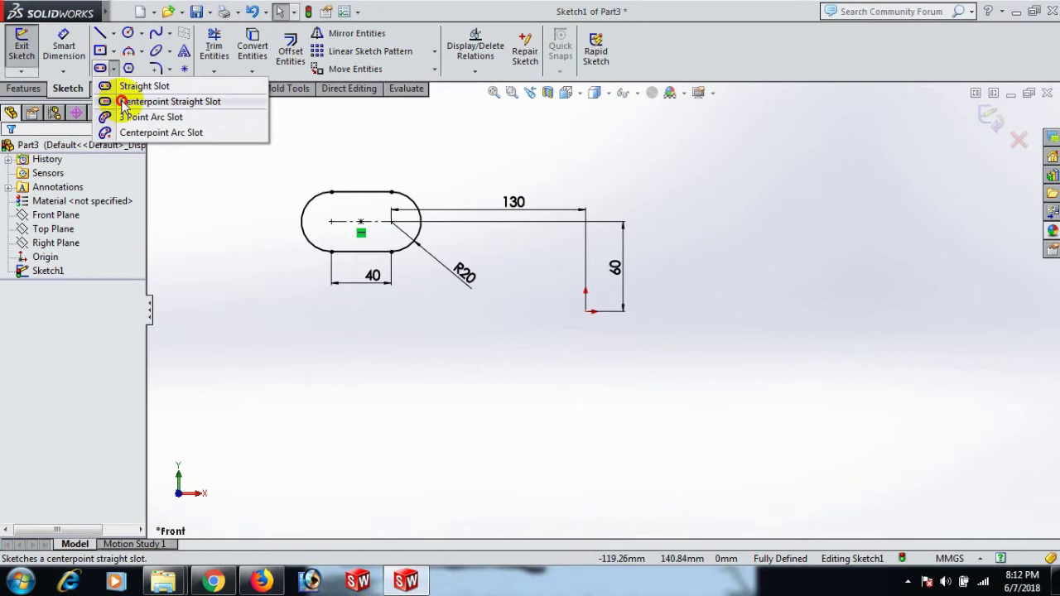
click(123, 102)
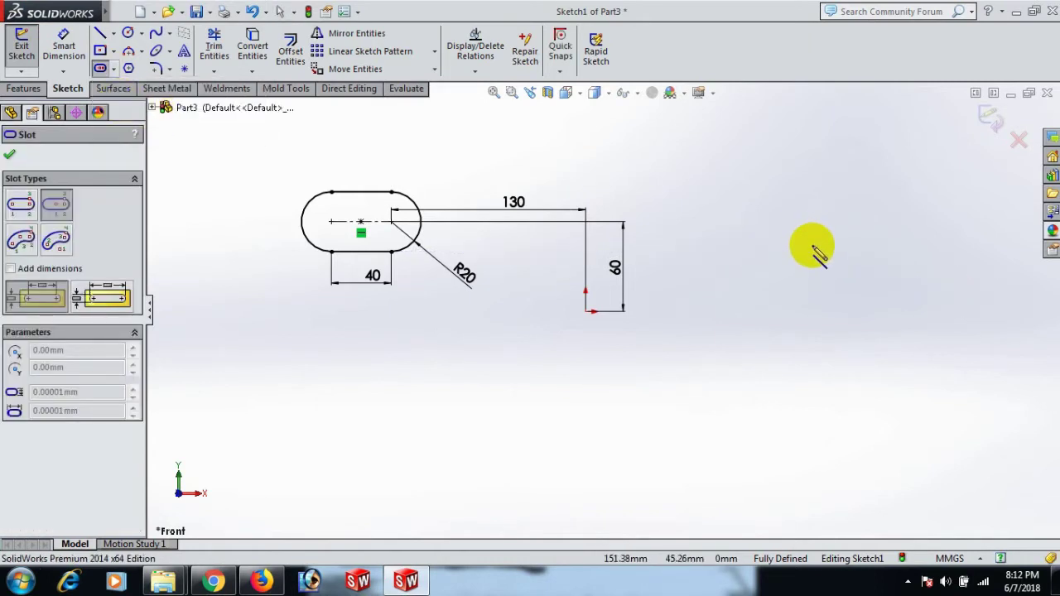
click(816, 221)
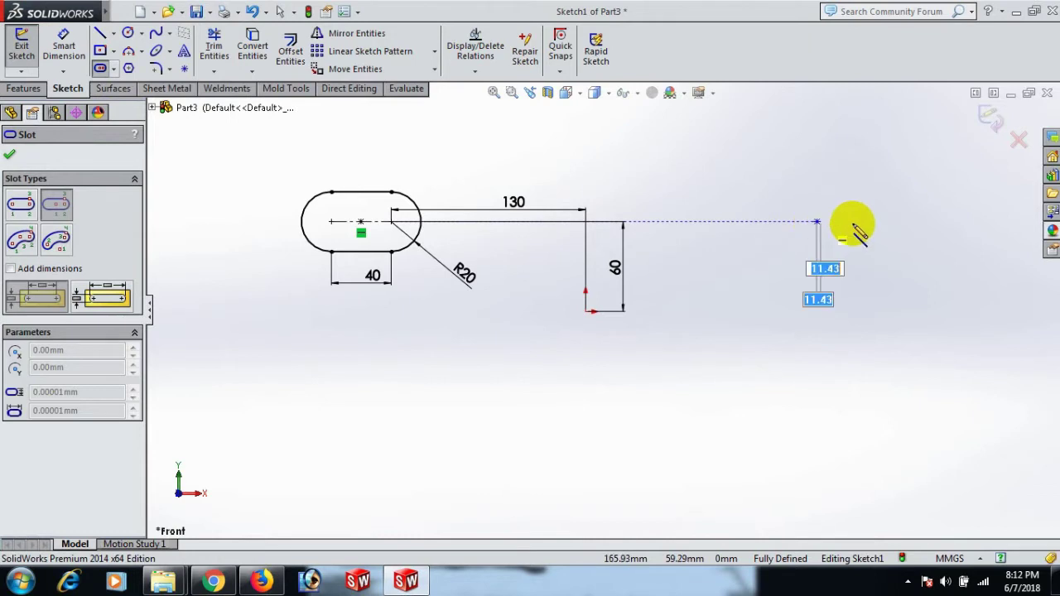
click(898, 221)
click(904, 273)
right_click(899, 265)
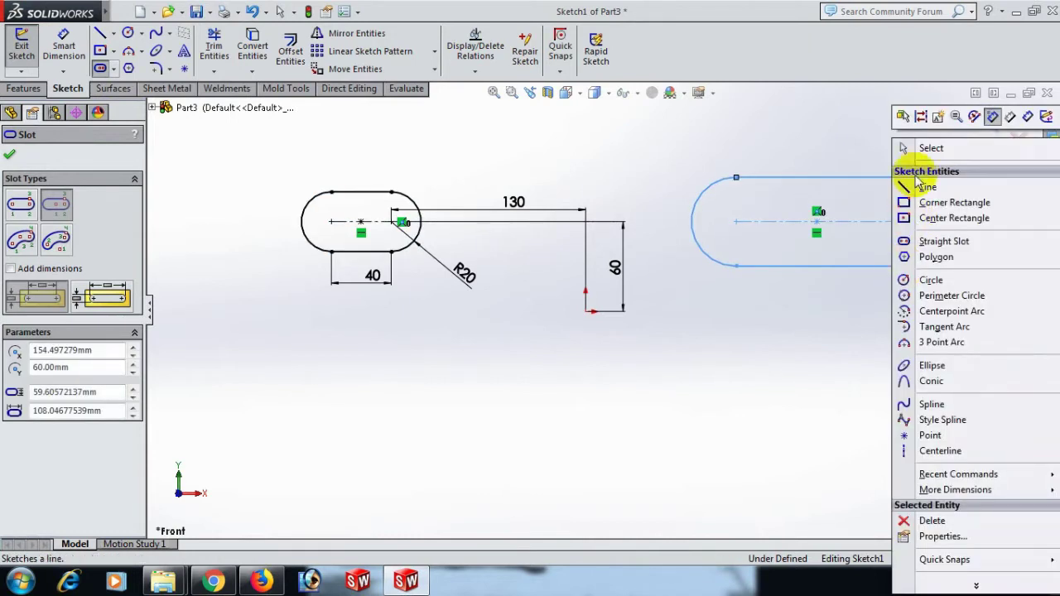
click(941, 159)
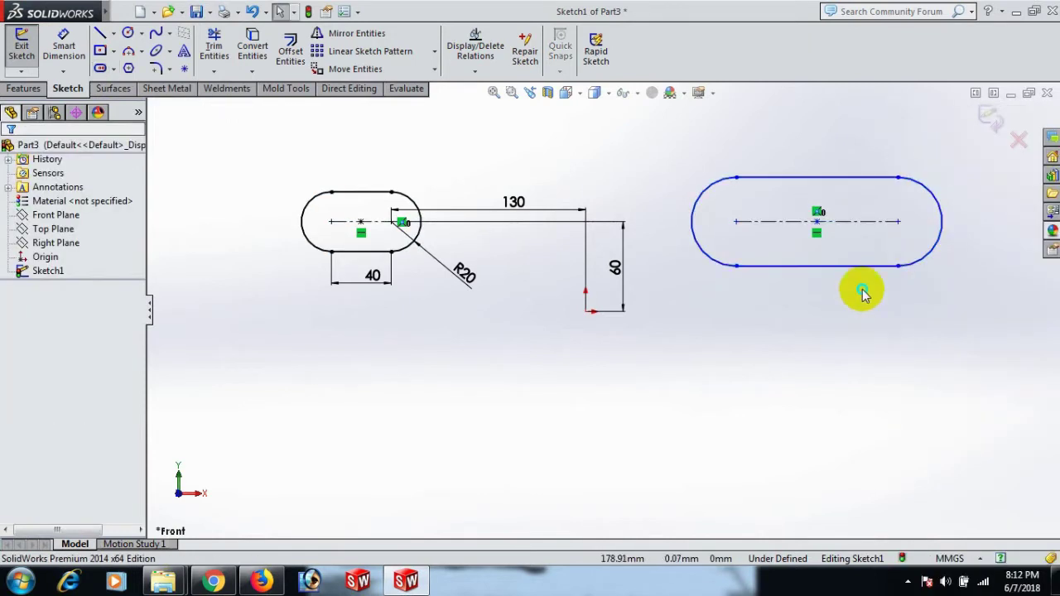
Dimension the right slot to length 100 with R30 end arcs.
right_drag(863, 289, 832, 192)
click(833, 179)
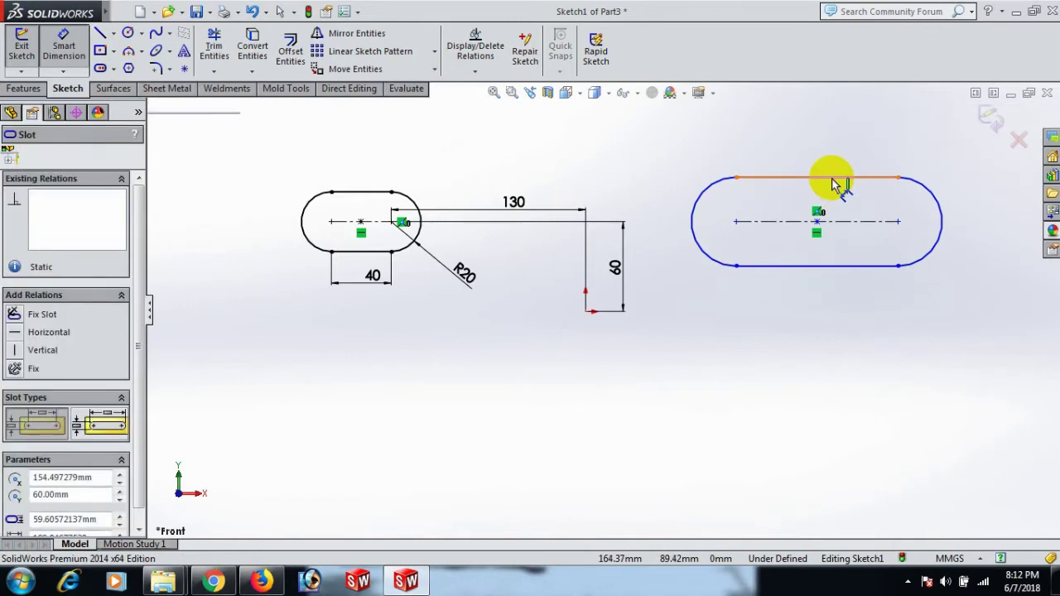
click(828, 147)
text(100)
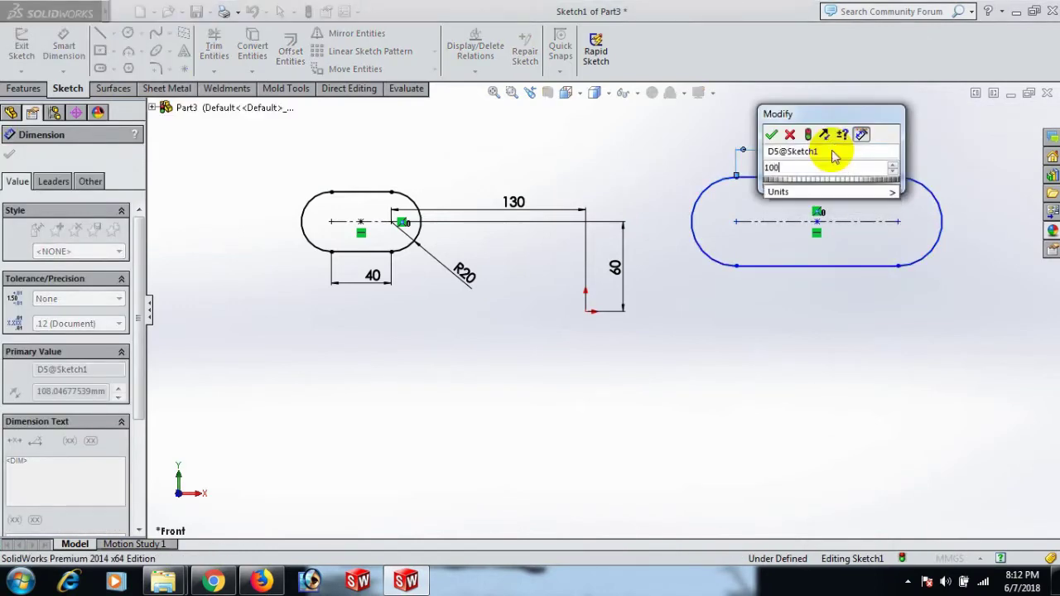
key(Return)
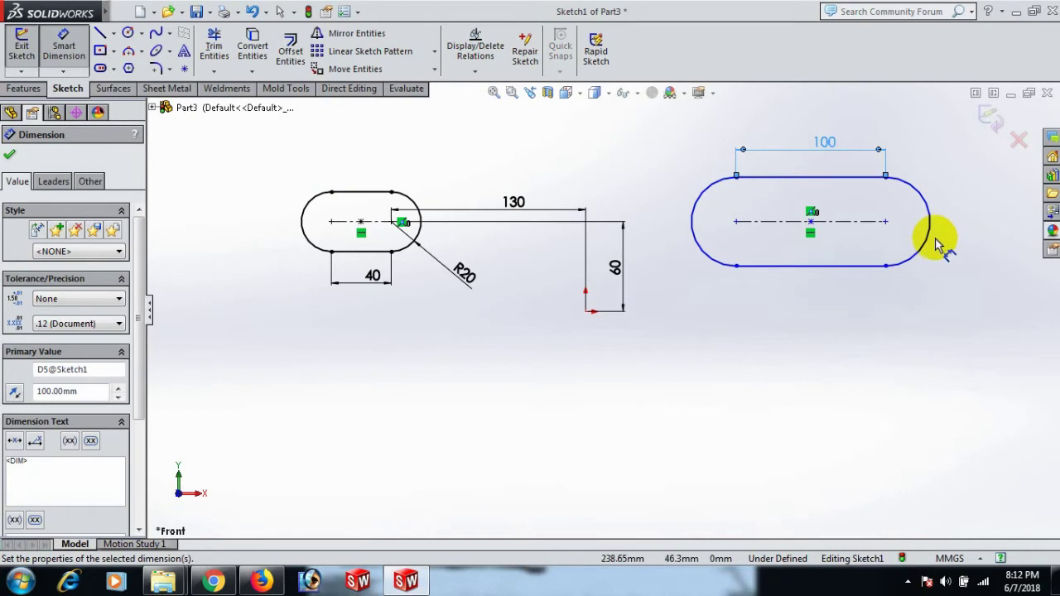
click(931, 225)
click(972, 229)
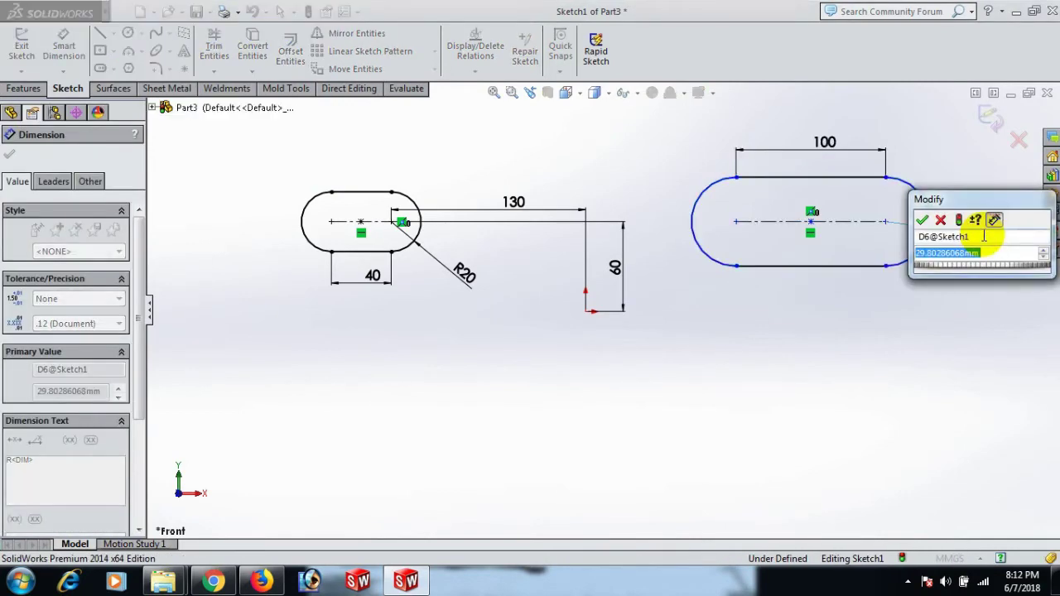
text(30)
key(Return)
click(887, 362)
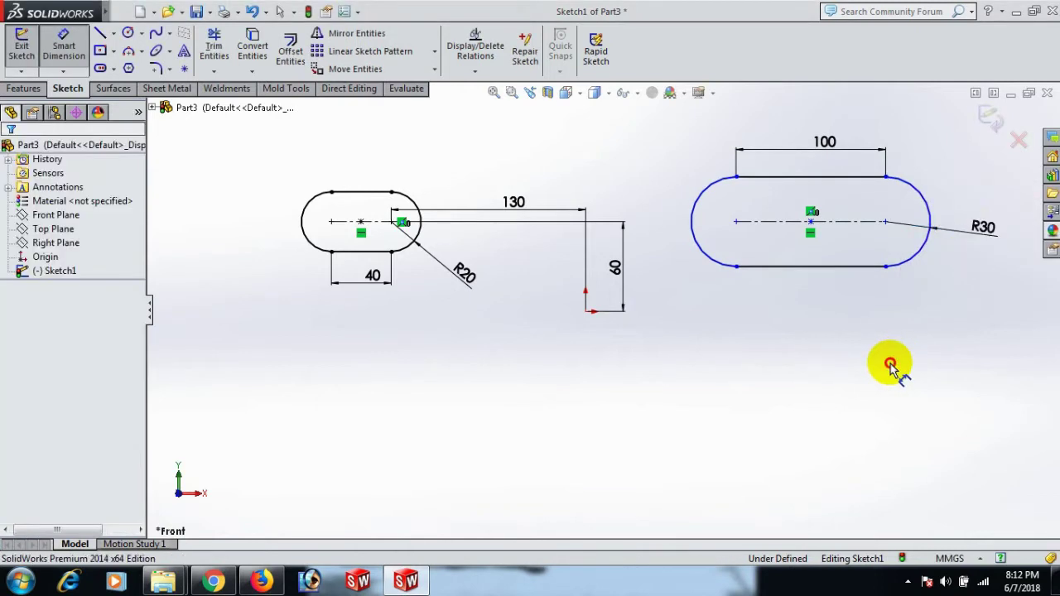
Space the right slot 220 from the left slot's point.
click(735, 223)
click(395, 222)
click(447, 155)
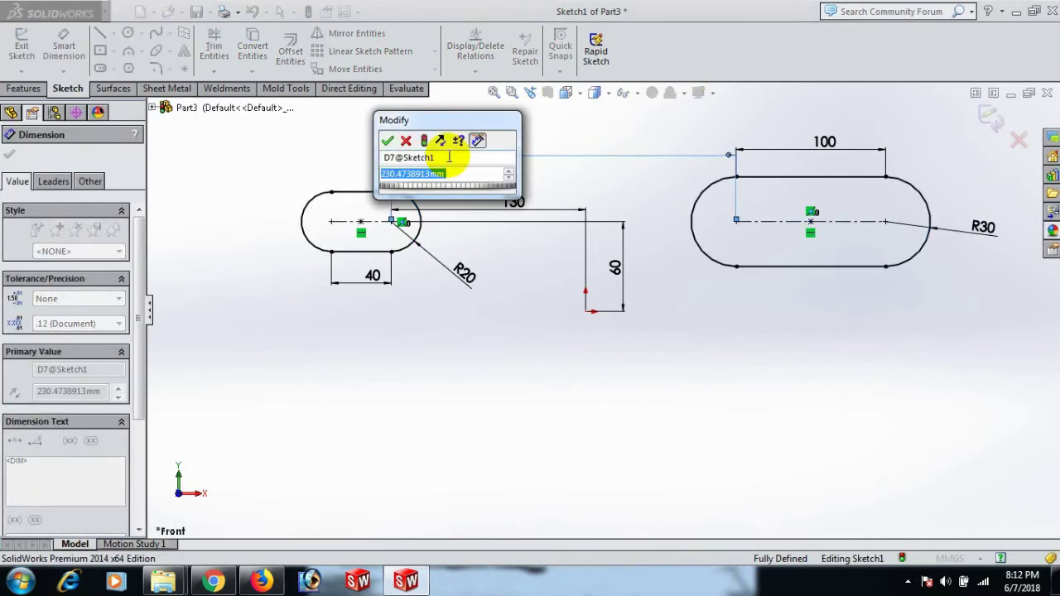
text(3)
key(BackSpace)
text(220)
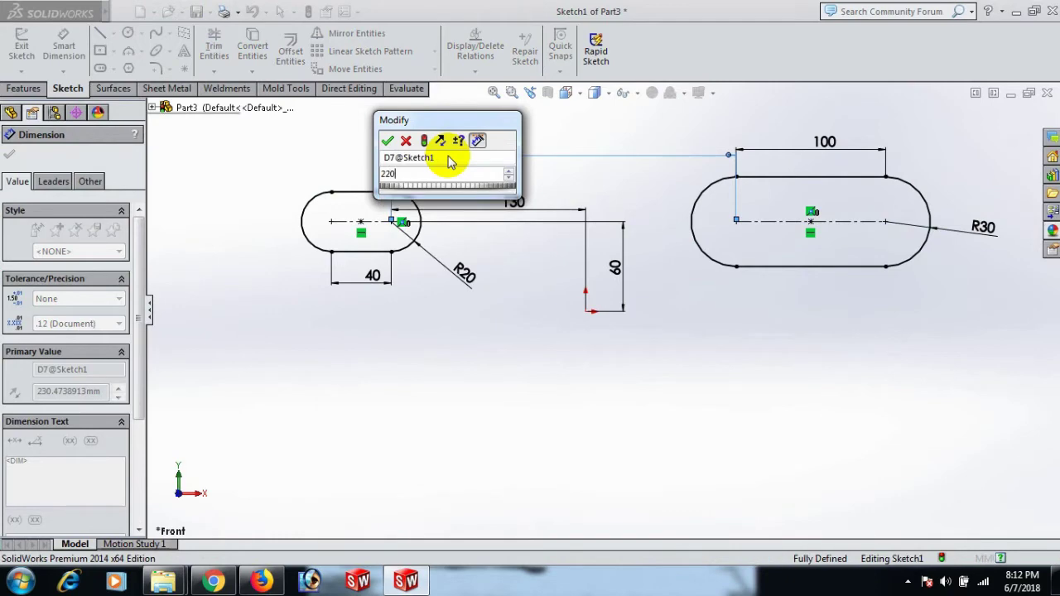
key(Return)
click(592, 184)
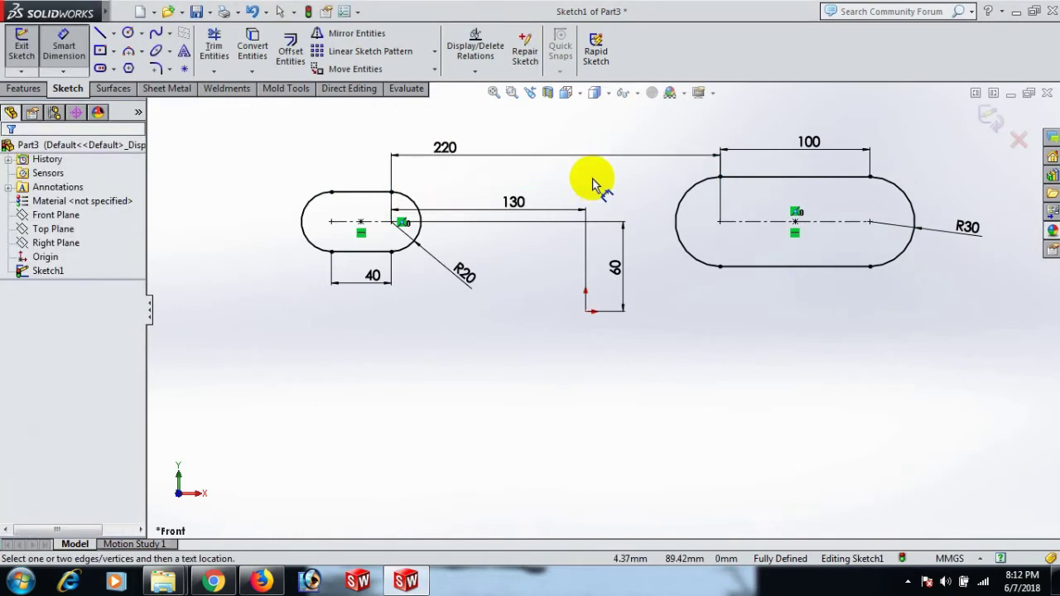
right_click(593, 184)
click(626, 180)
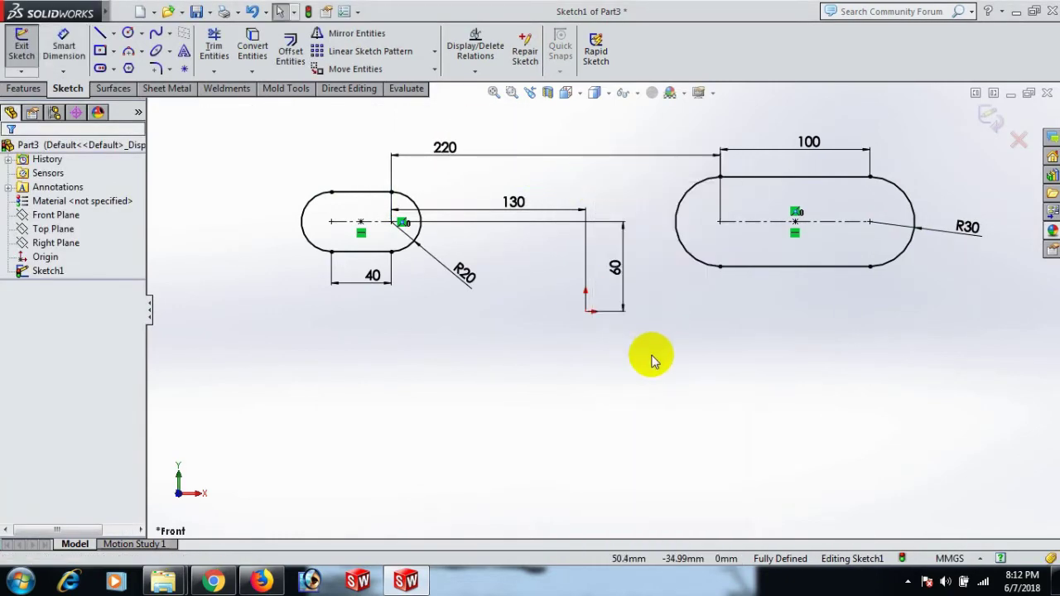
scroll(658, 370, up, 3)
scroll(660, 372, down, 2)
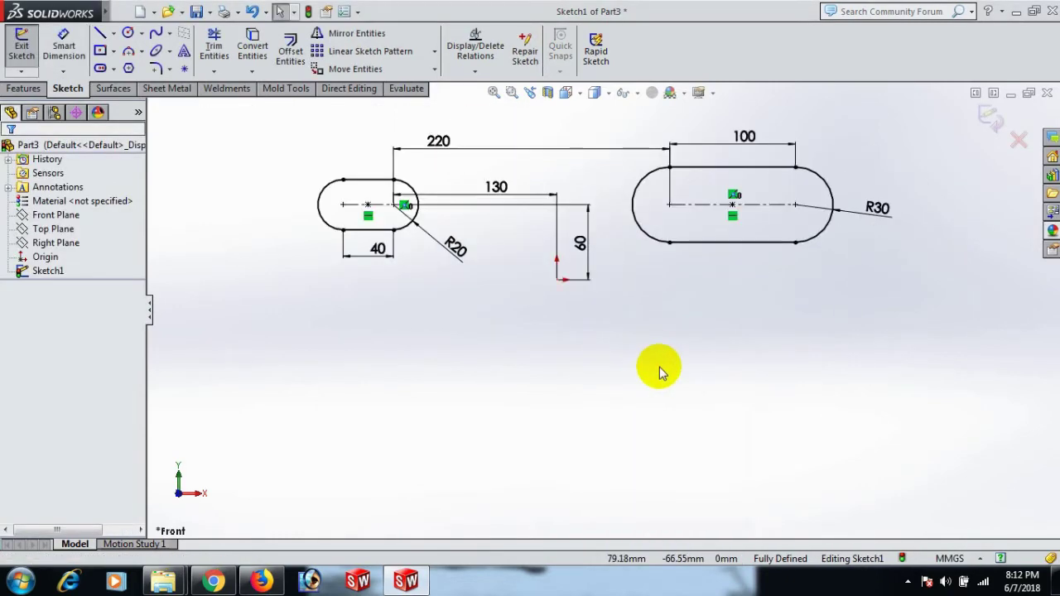
Draw a 3 Point Arc Slot below the left straight slot.
click(117, 71)
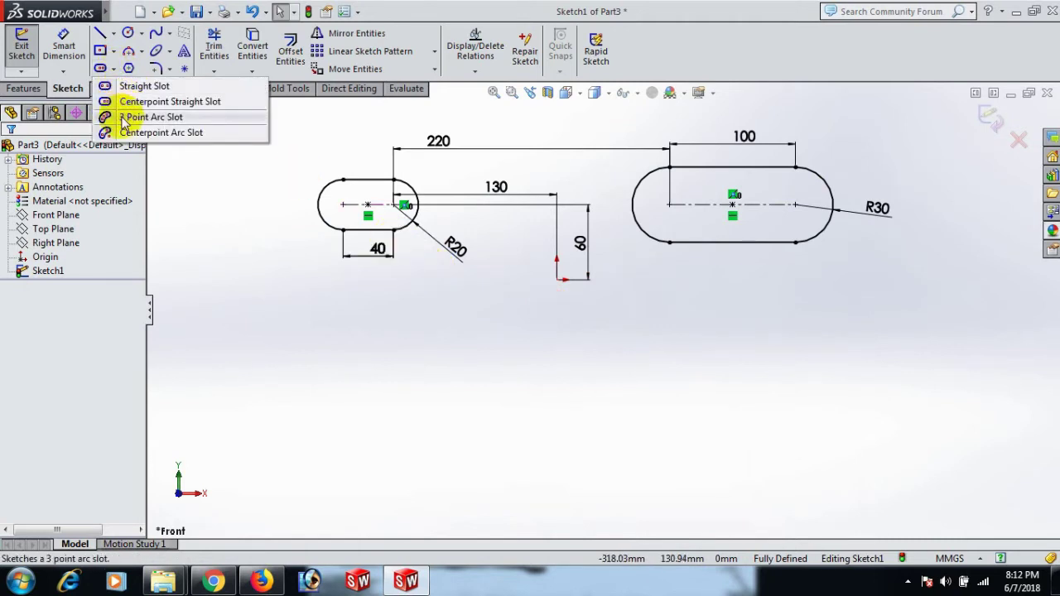
click(124, 117)
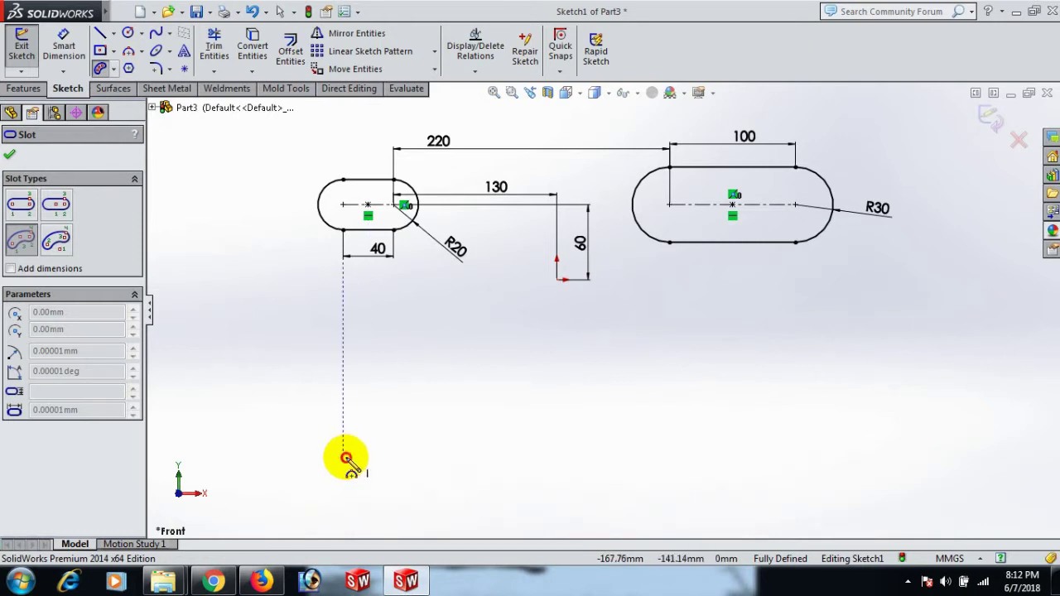
click(346, 459)
click(452, 383)
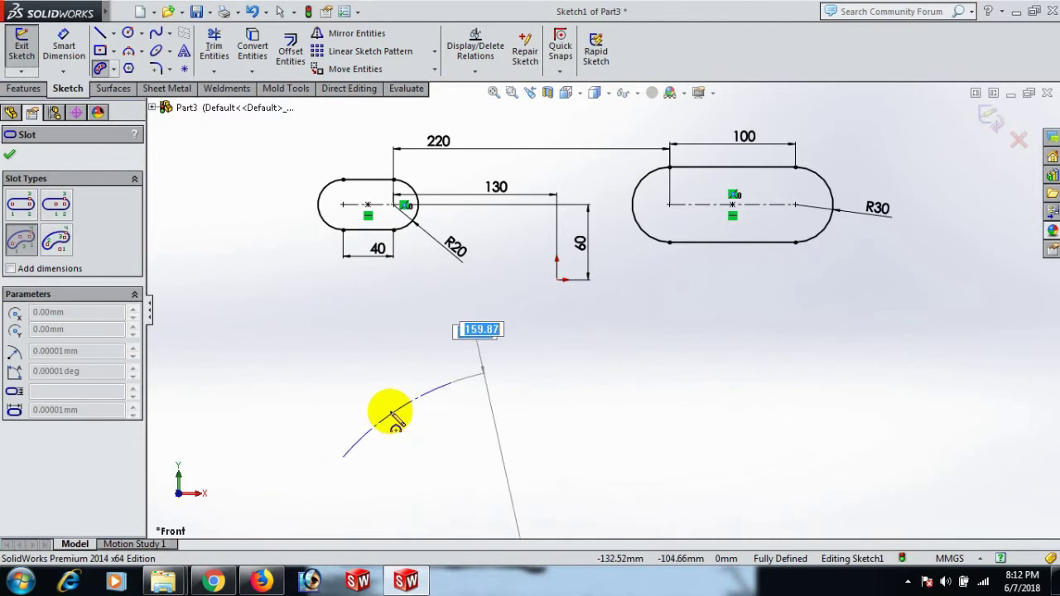
click(390, 410)
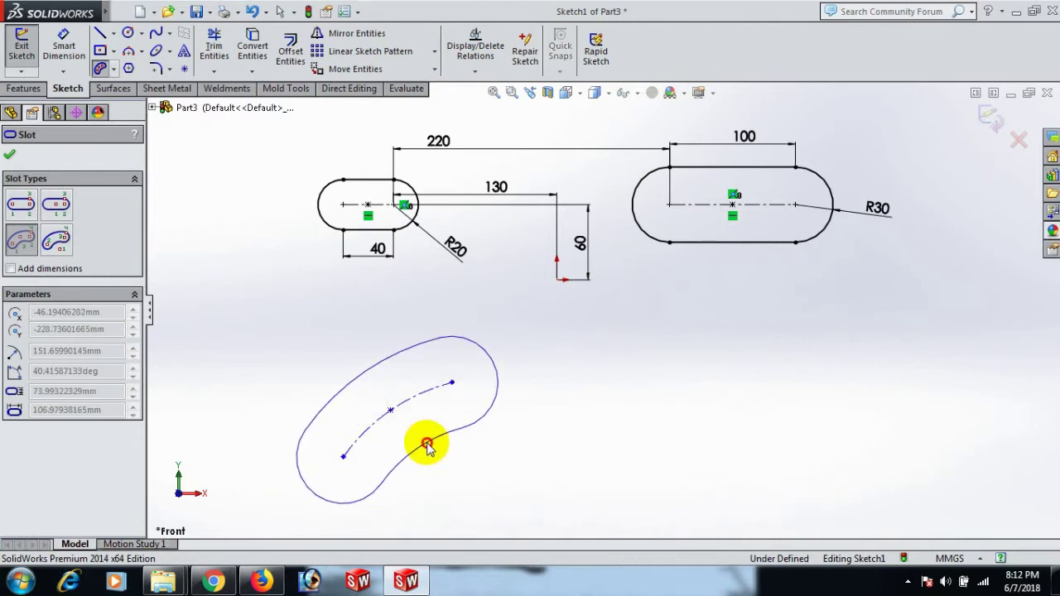
click(426, 445)
right_click(417, 448)
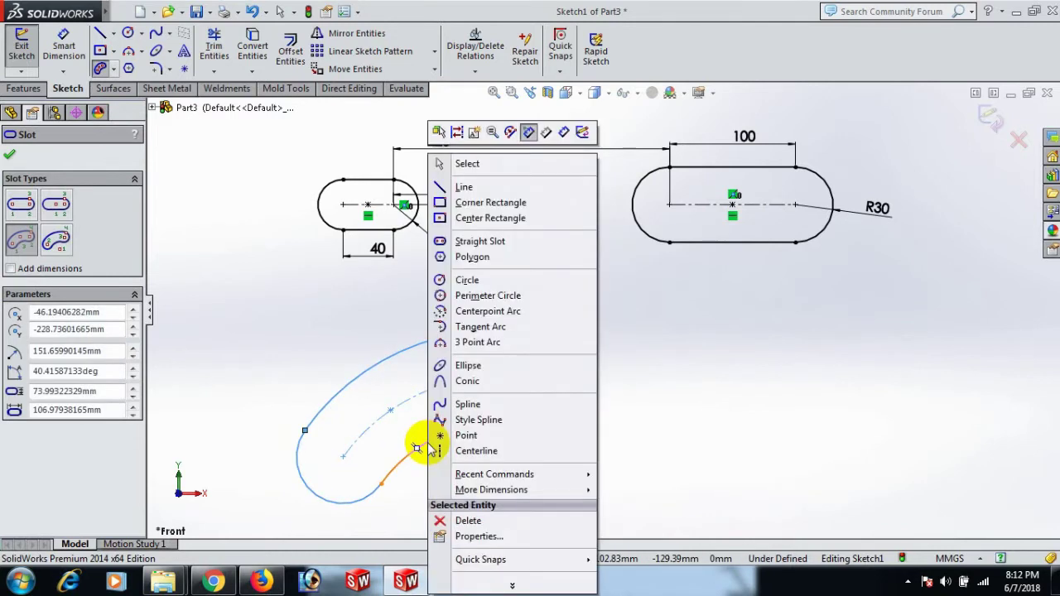
click(467, 165)
right_drag(627, 416, 662, 307)
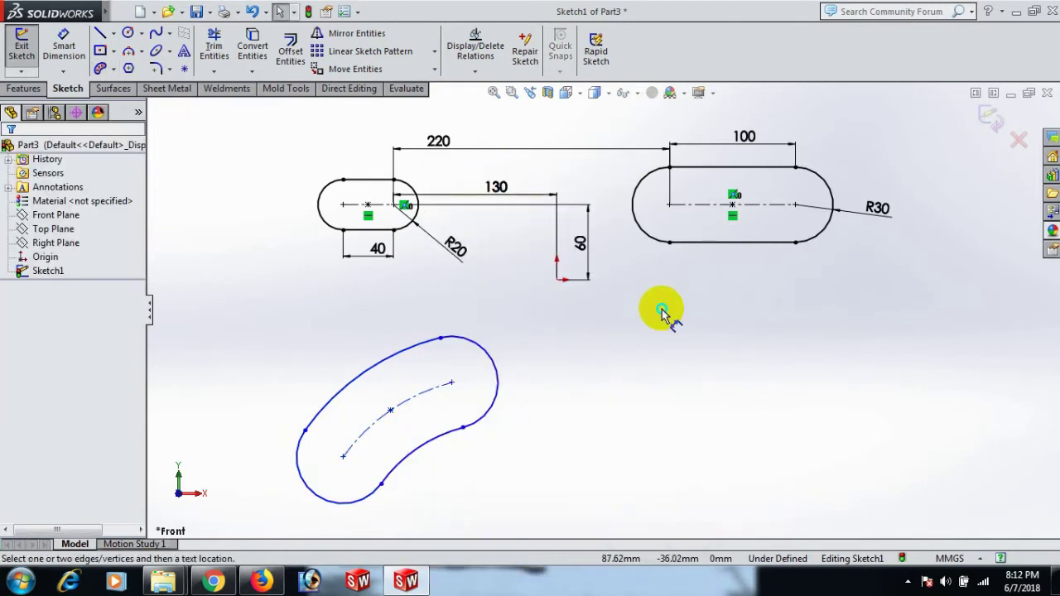
Dimension the arc slot's lower curved edge R115 and upper curved edge R190.
click(413, 453)
click(513, 494)
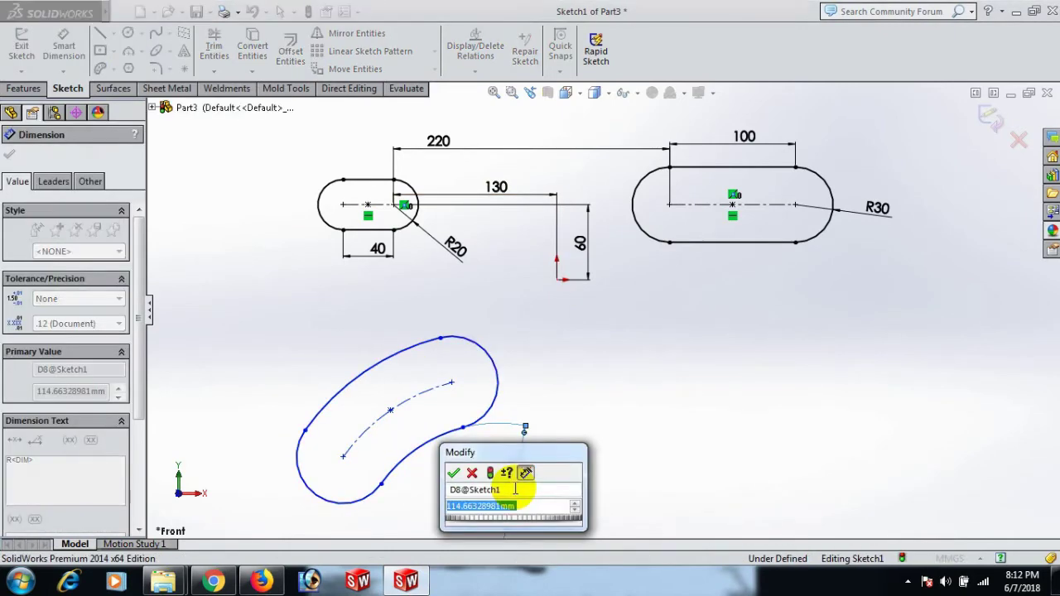
text(11)
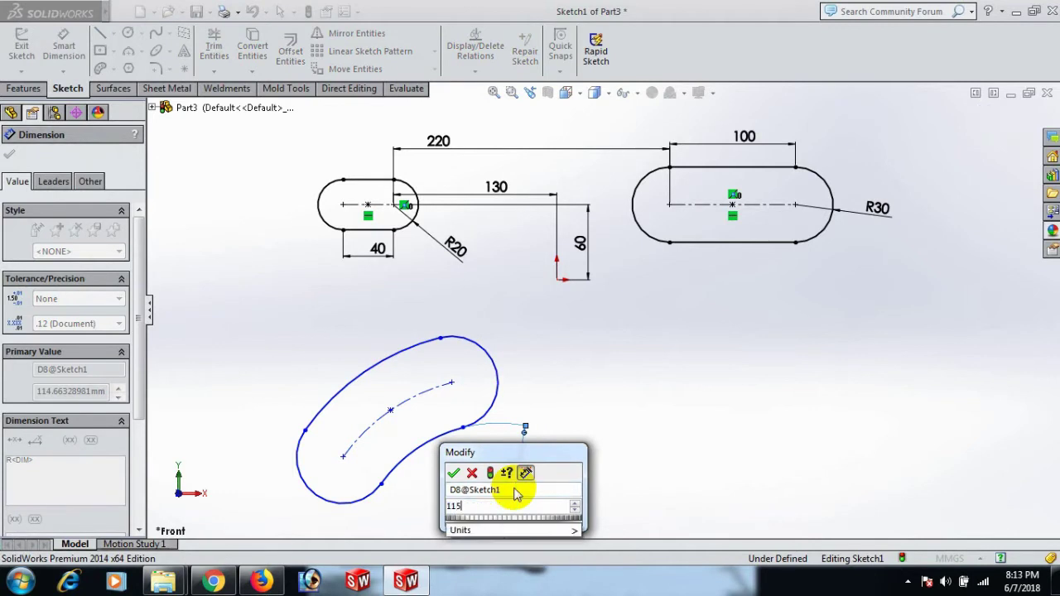
text(5)
key(Return)
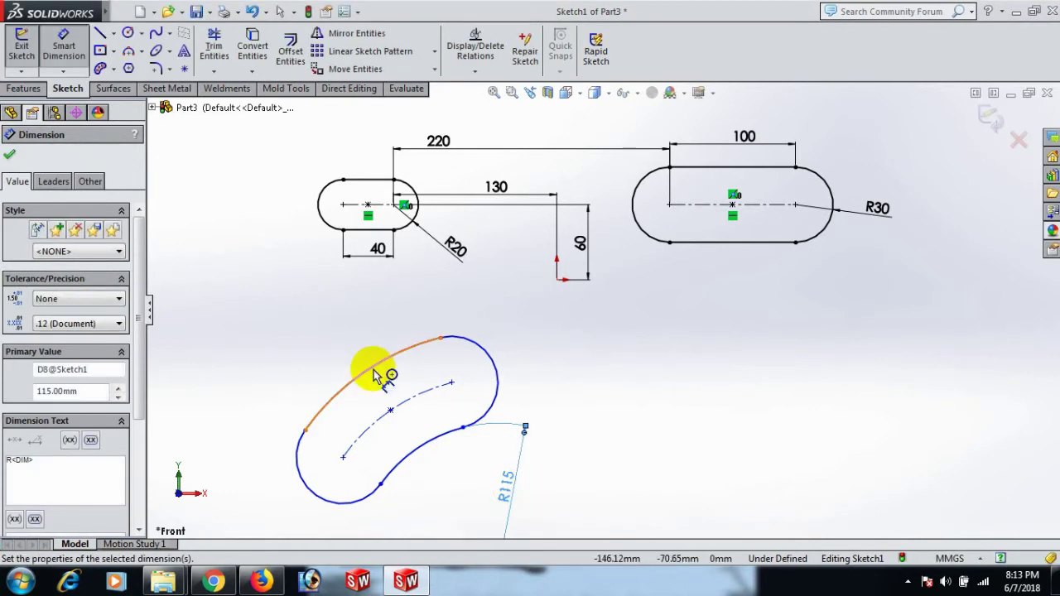
click(372, 366)
click(284, 325)
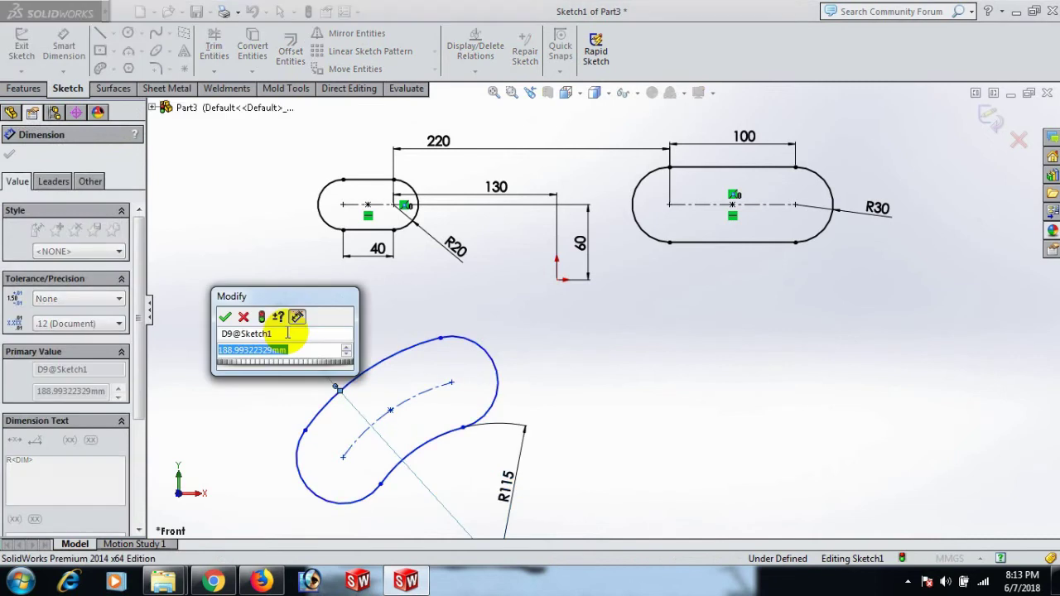
text(190)
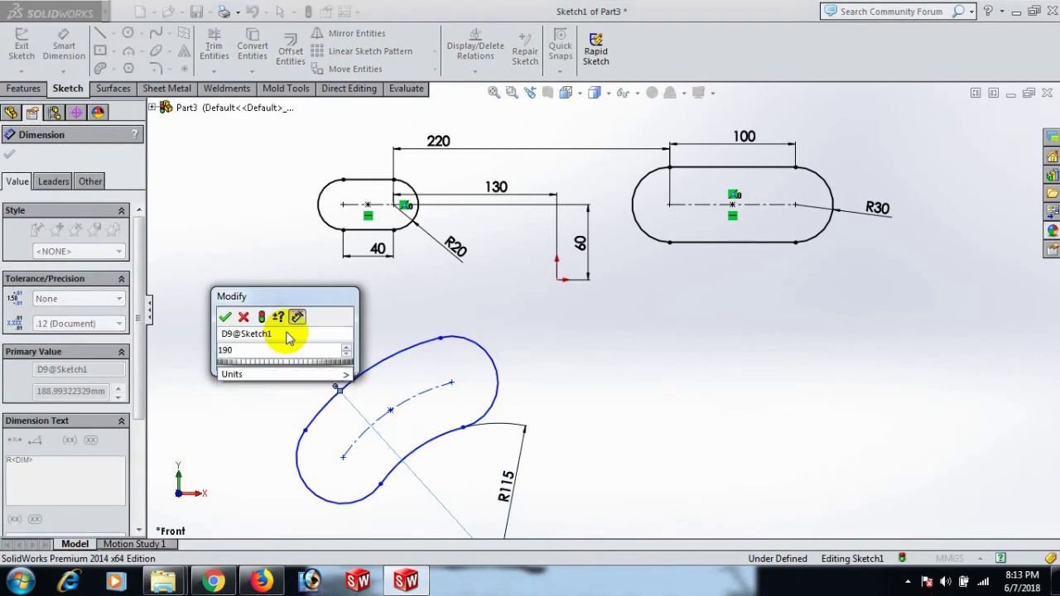
key(Return)
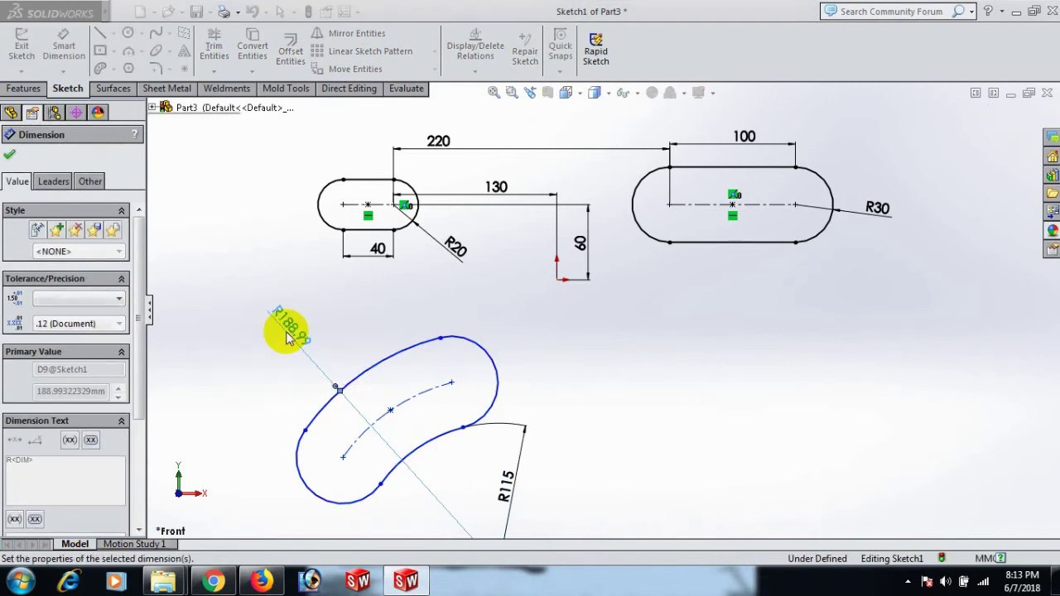
click(588, 360)
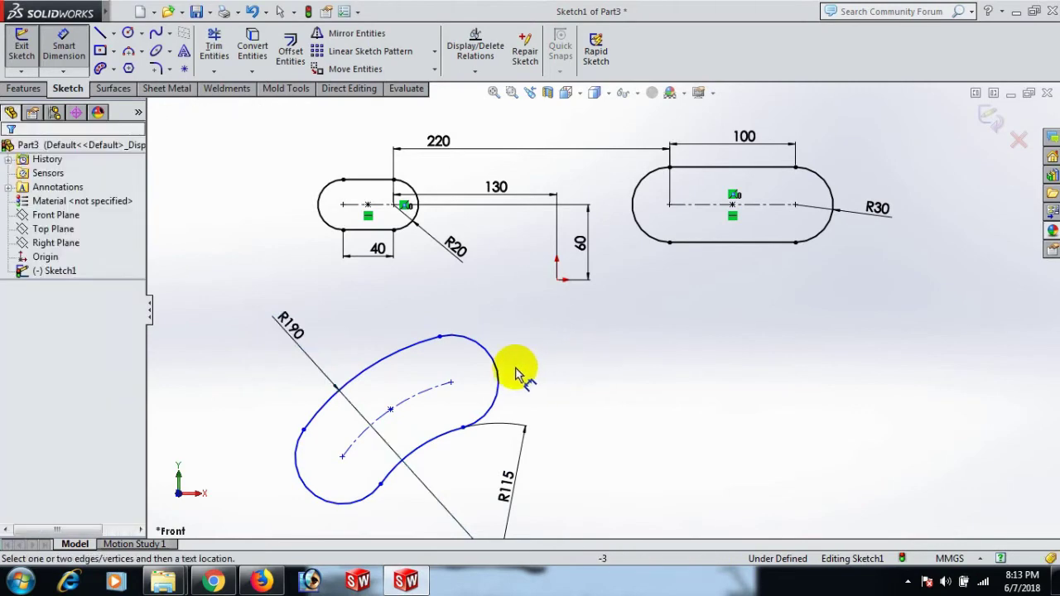
Discard the redundant R37.50 radius dimension on the arc slot's end.
click(500, 379)
click(582, 364)
click(622, 321)
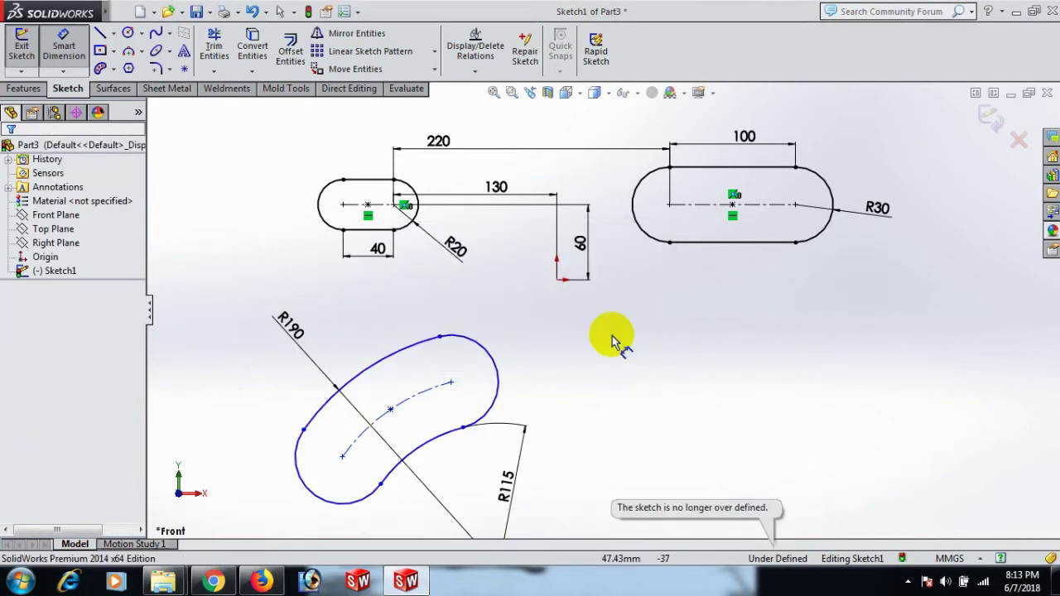
Locate the arc slot's centre 160 vertically below the left slot's point.
click(390, 412)
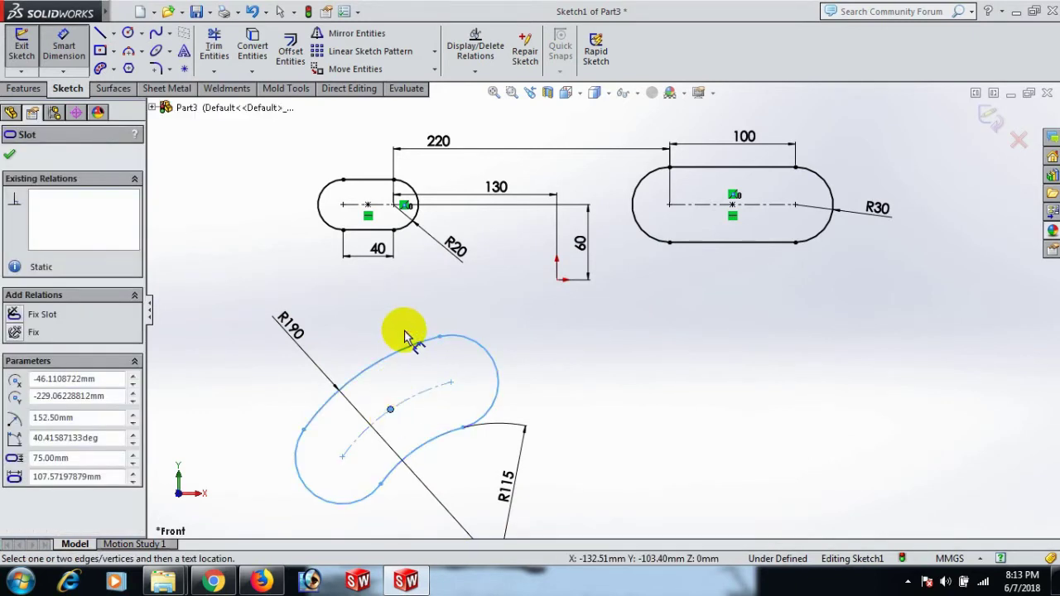
click(368, 204)
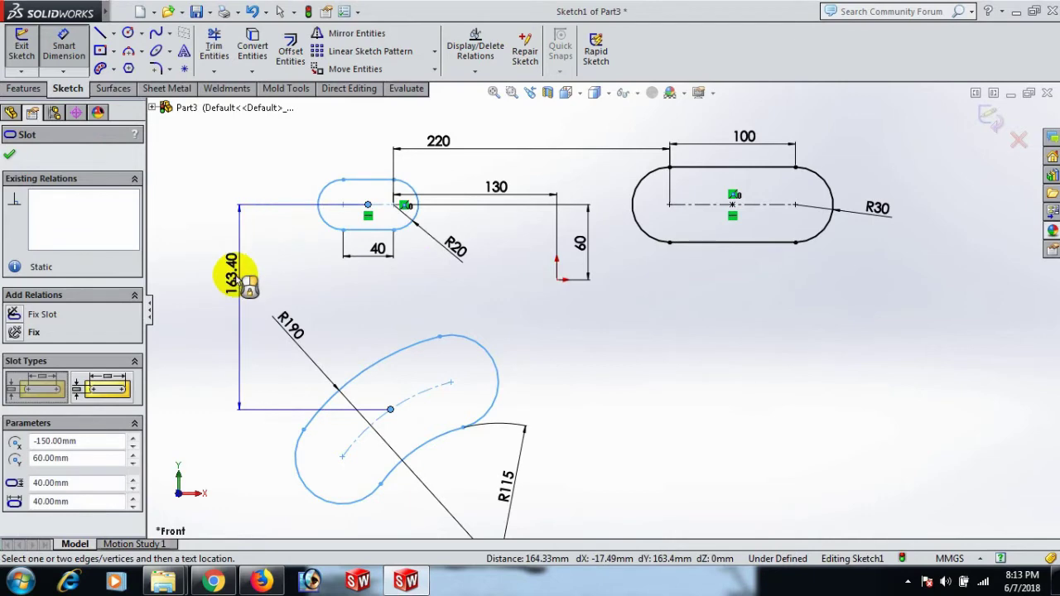
click(236, 269)
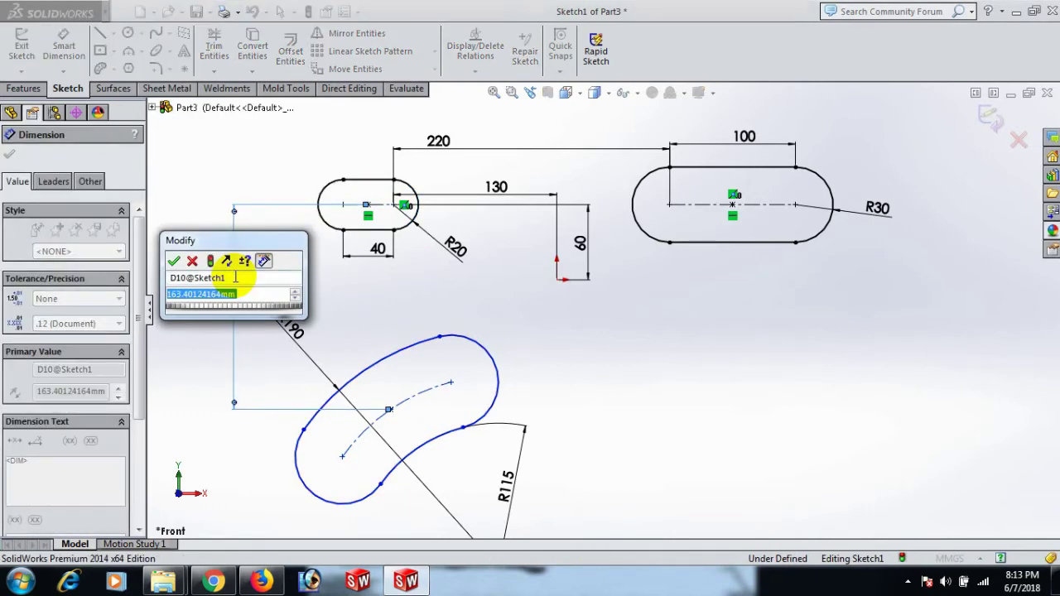
text(160)
key(Return)
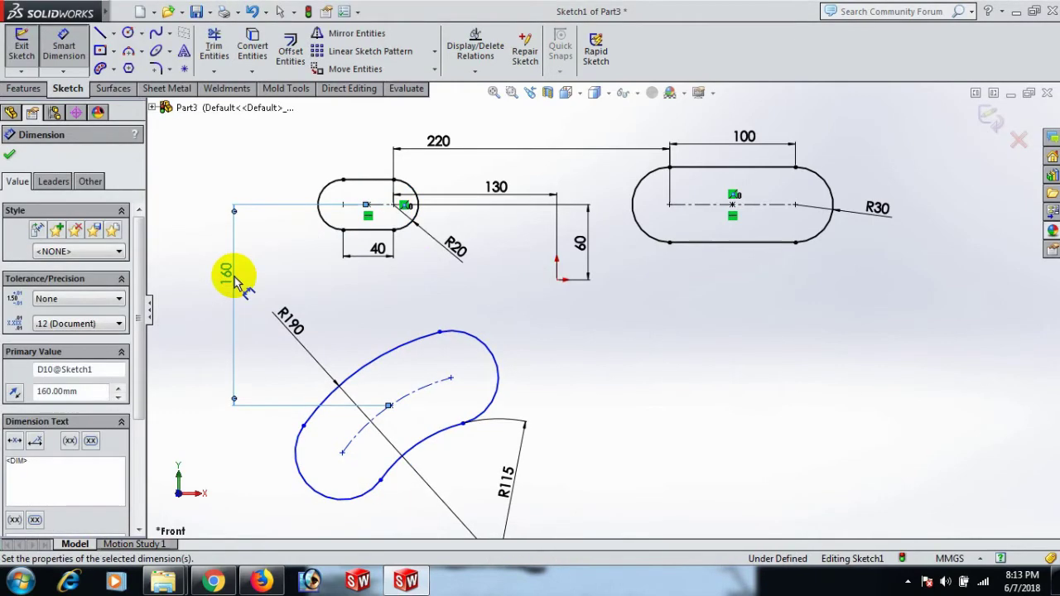
click(9, 154)
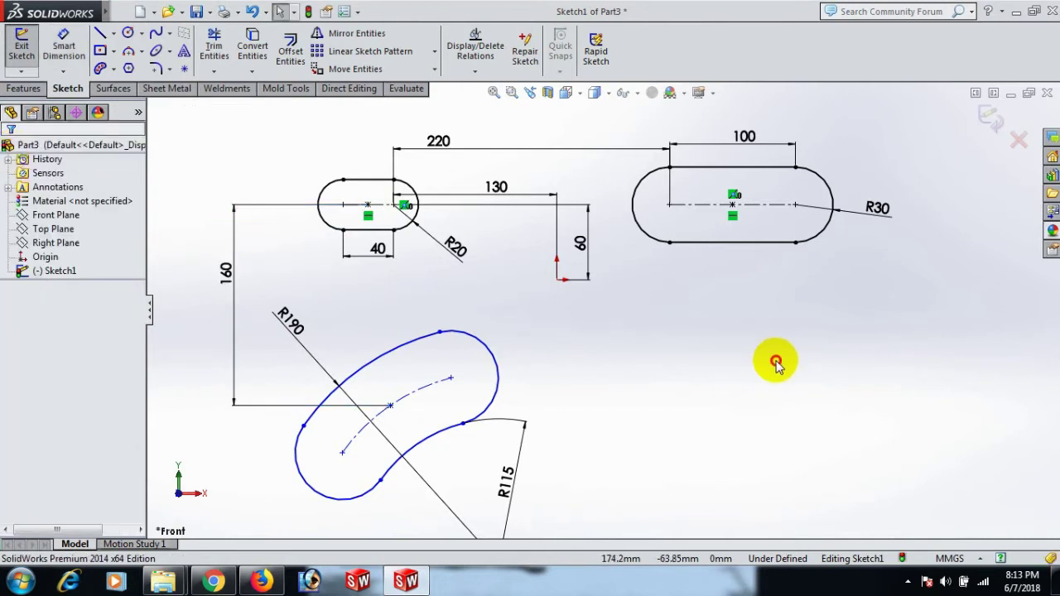
click(389, 407)
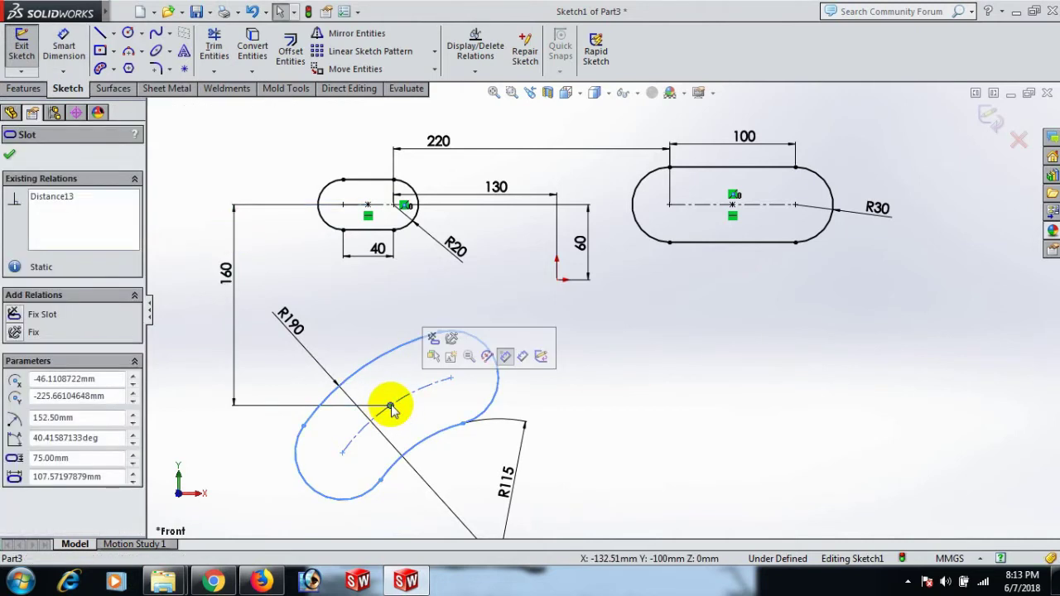
ctrl+click(367, 205)
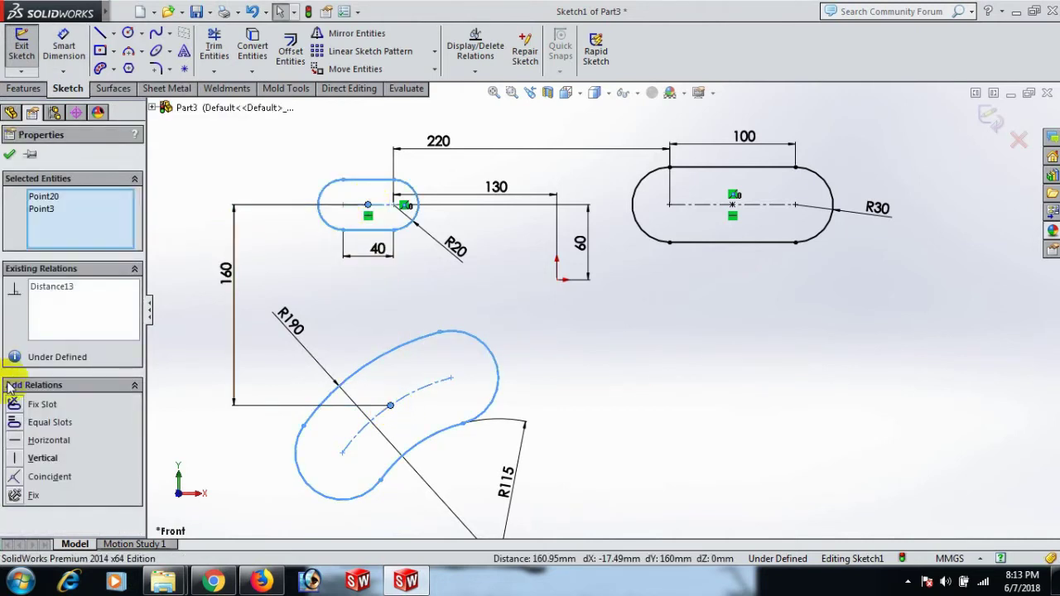
click(21, 460)
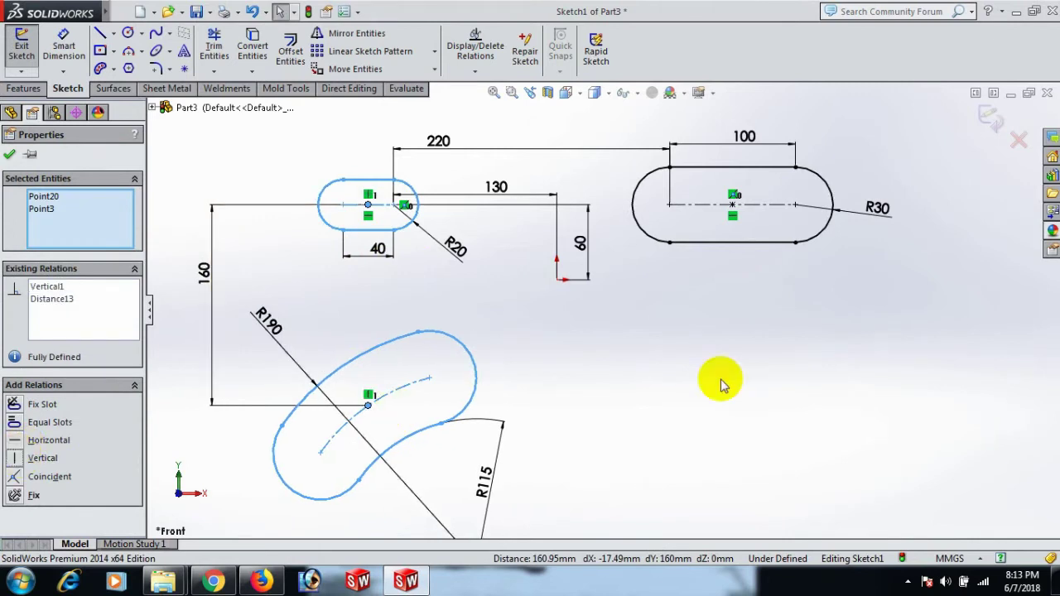
click(745, 381)
scroll(684, 447, up, 2)
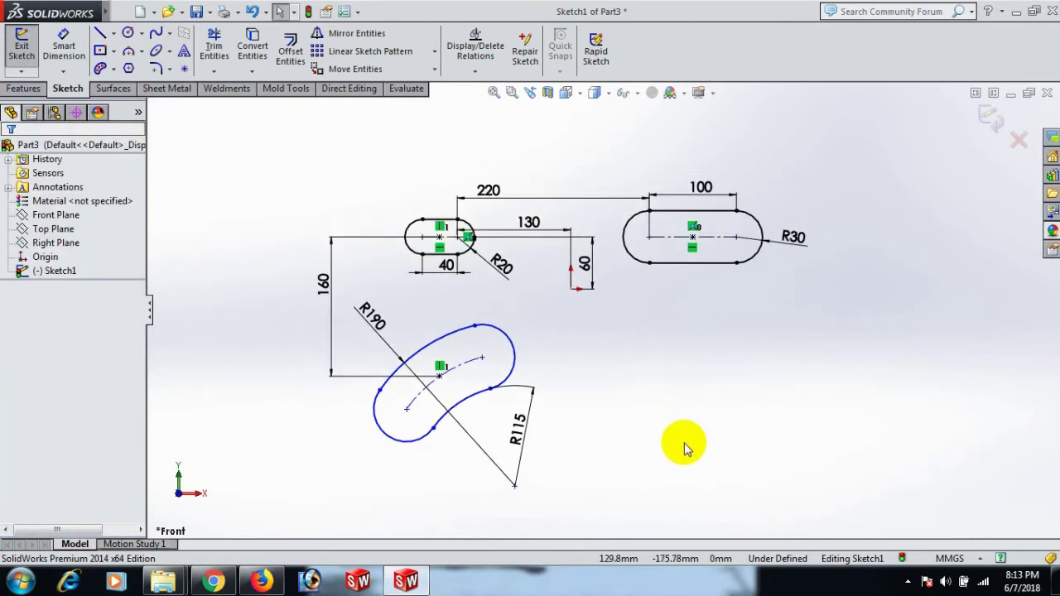
Dimension the arc slot's end points 80 apart horizontally, correcting it from 90.
key(d)
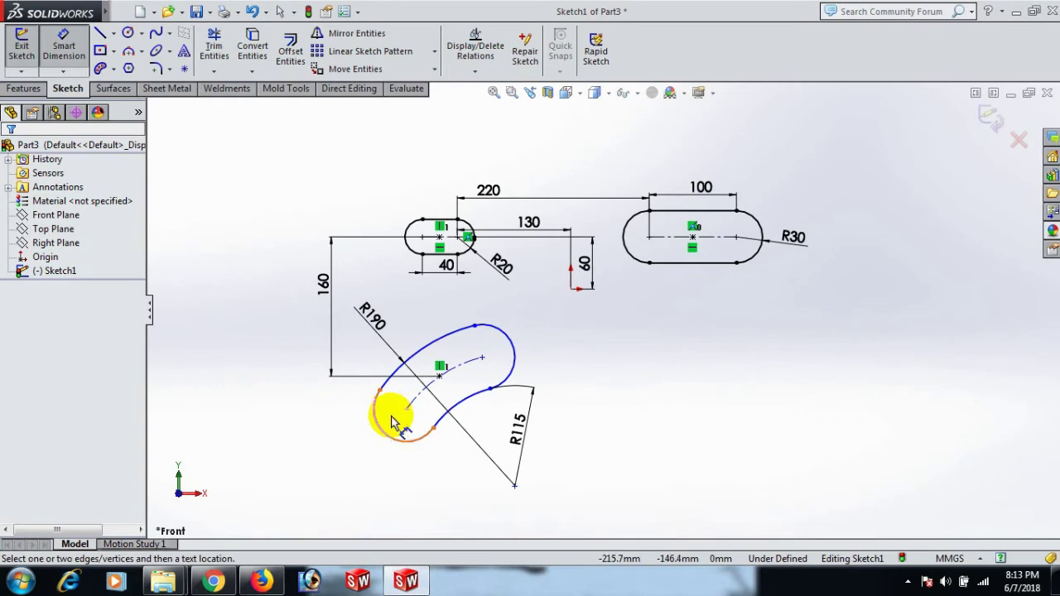
click(405, 411)
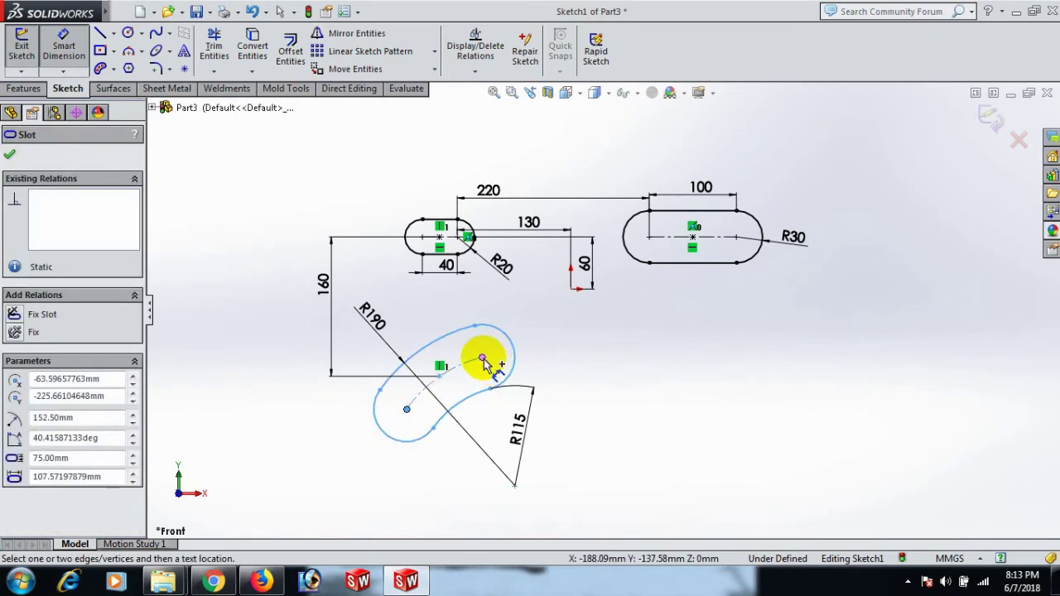
click(482, 358)
click(435, 494)
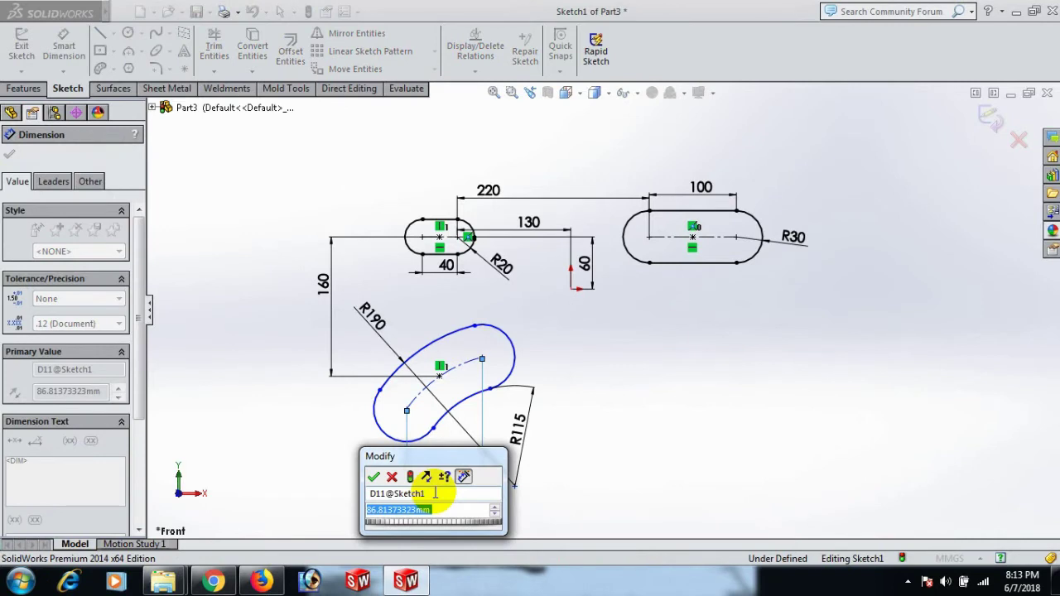
text(90)
key(Return)
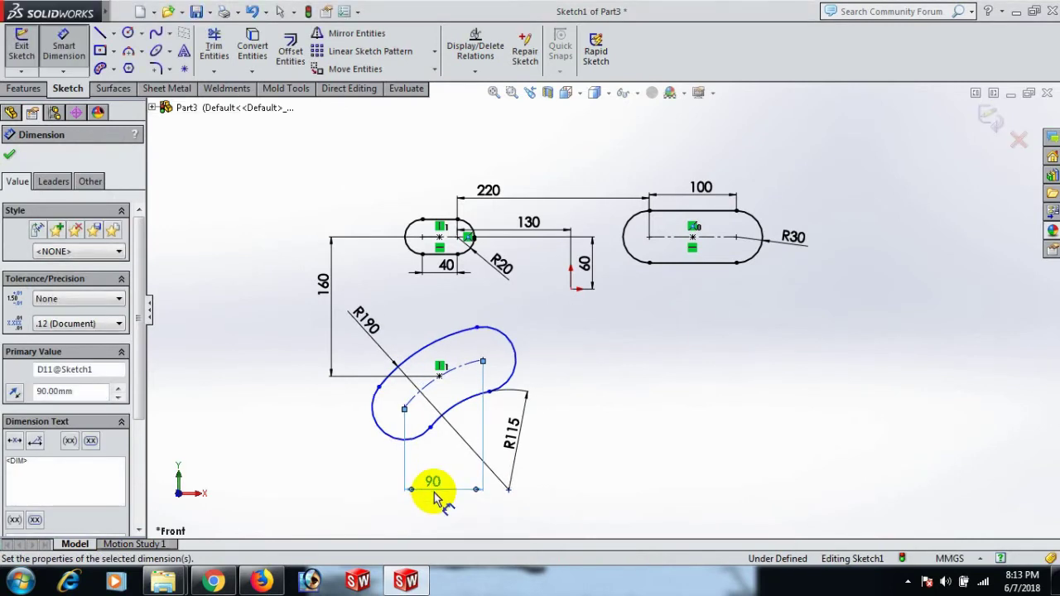
double_click(433, 485)
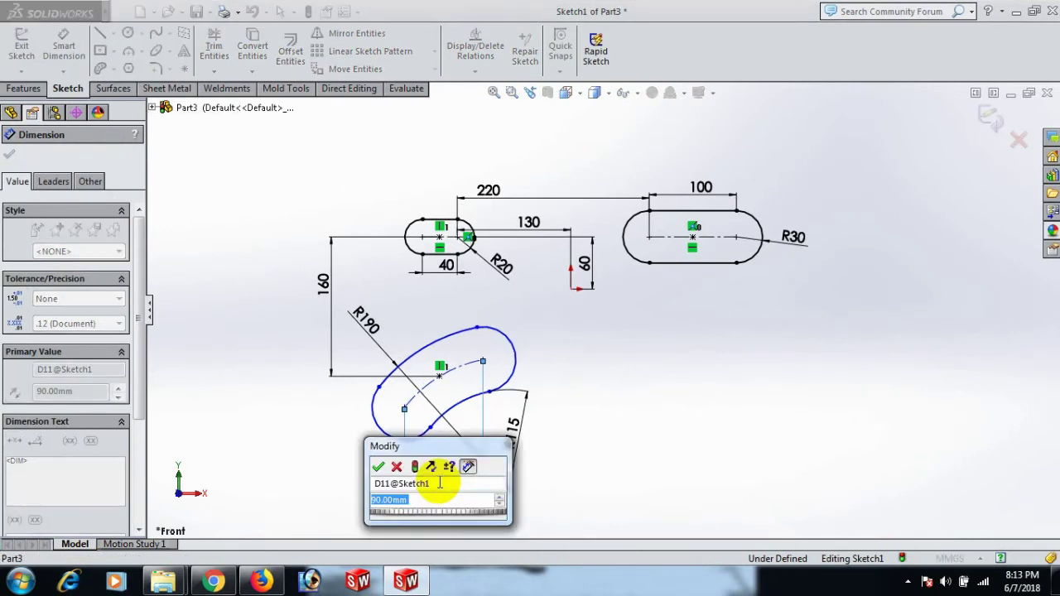
text(80)
key(Return)
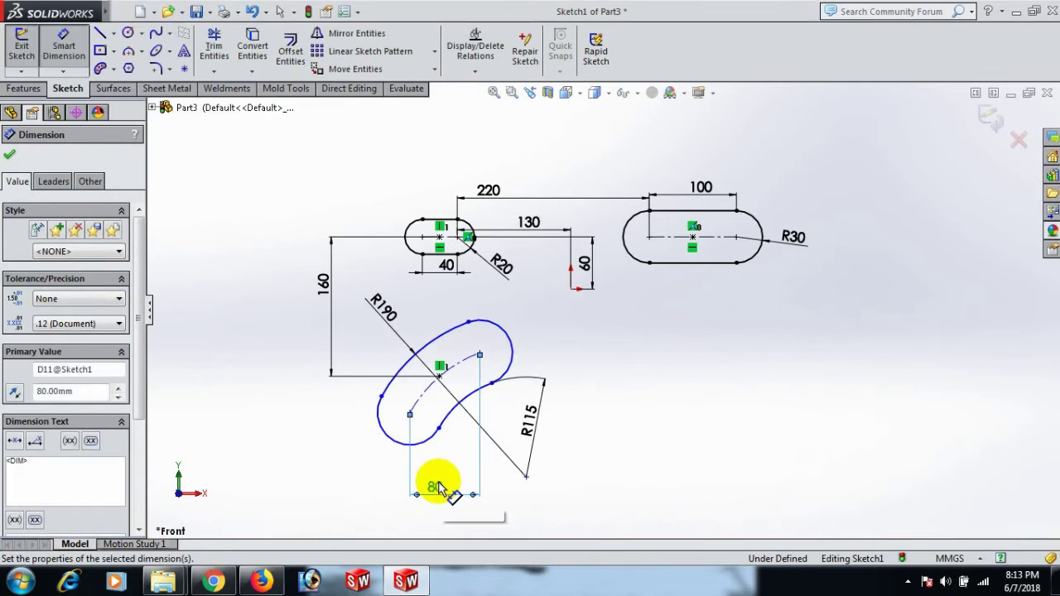
key(Escape)
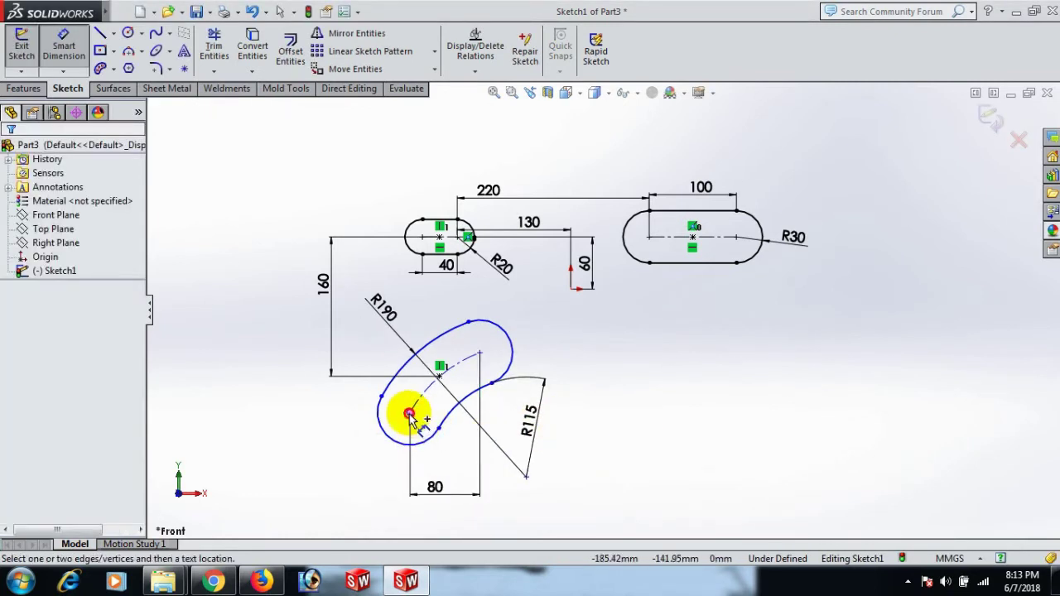
Dimension the arc slot's end points 70 apart vertically.
click(407, 415)
click(480, 354)
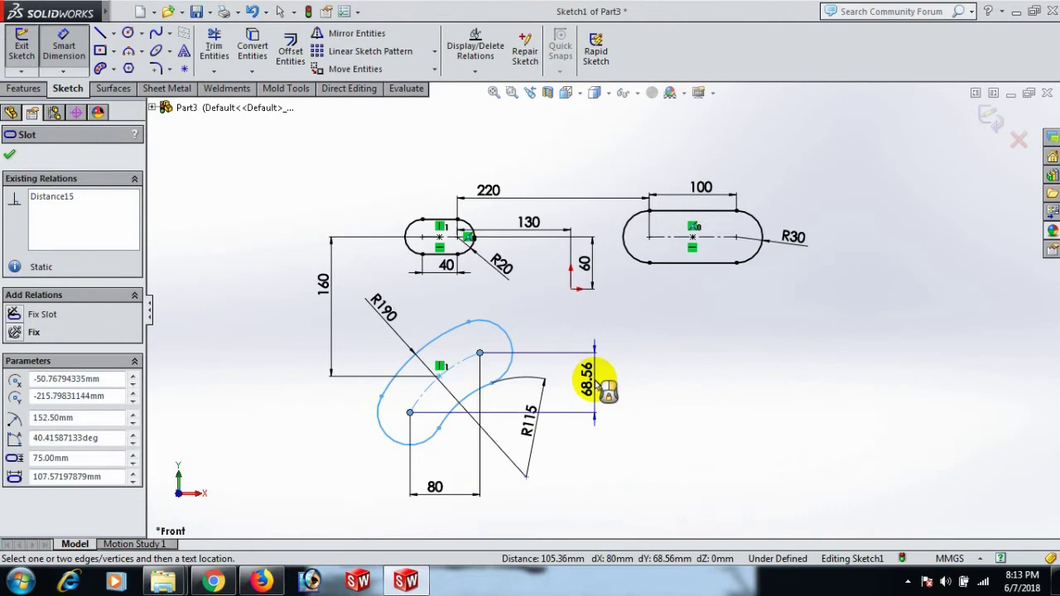
click(233, 396)
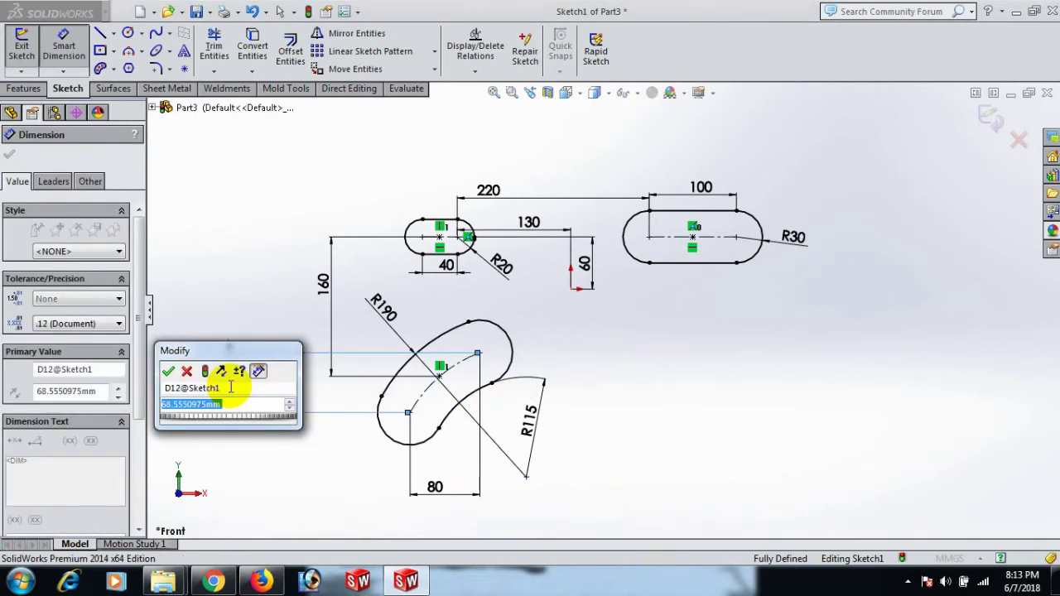
text(70)
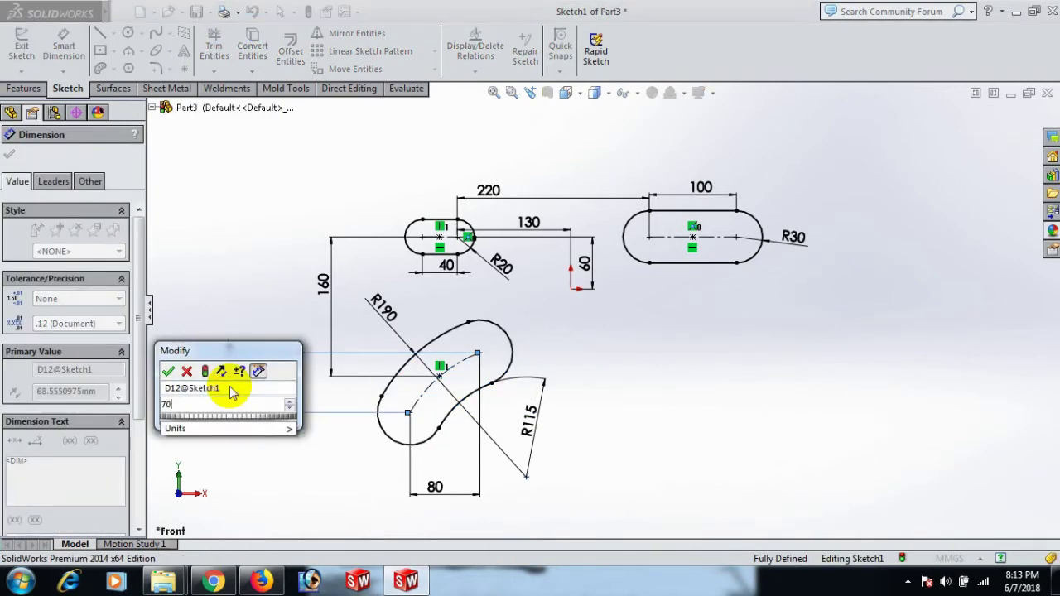
key(Return)
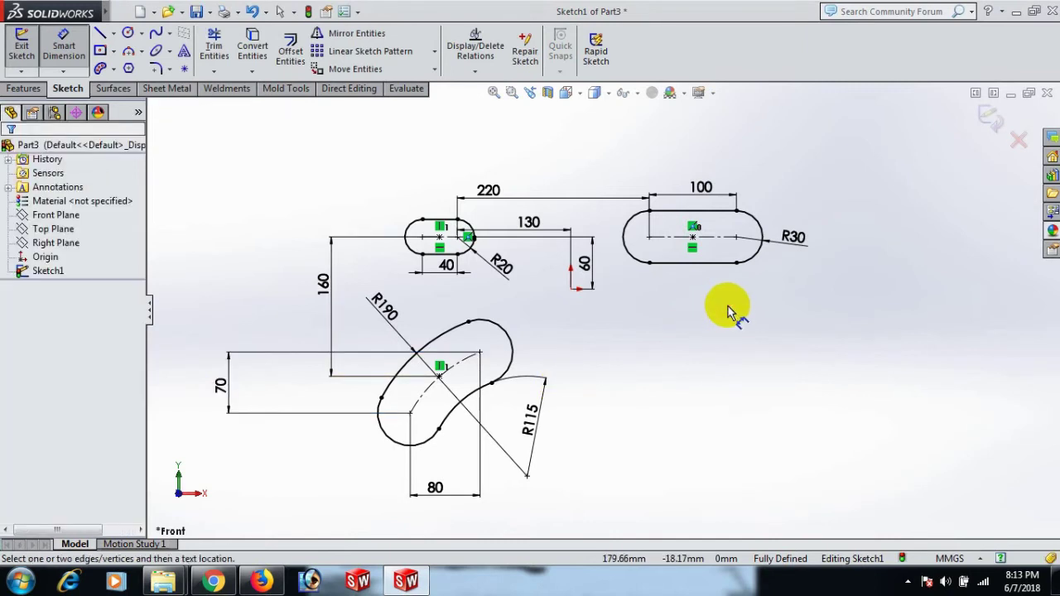
right_click(729, 312)
Draw a Centerpoint Arc Slot to the lower right of the first arc slot.
click(785, 176)
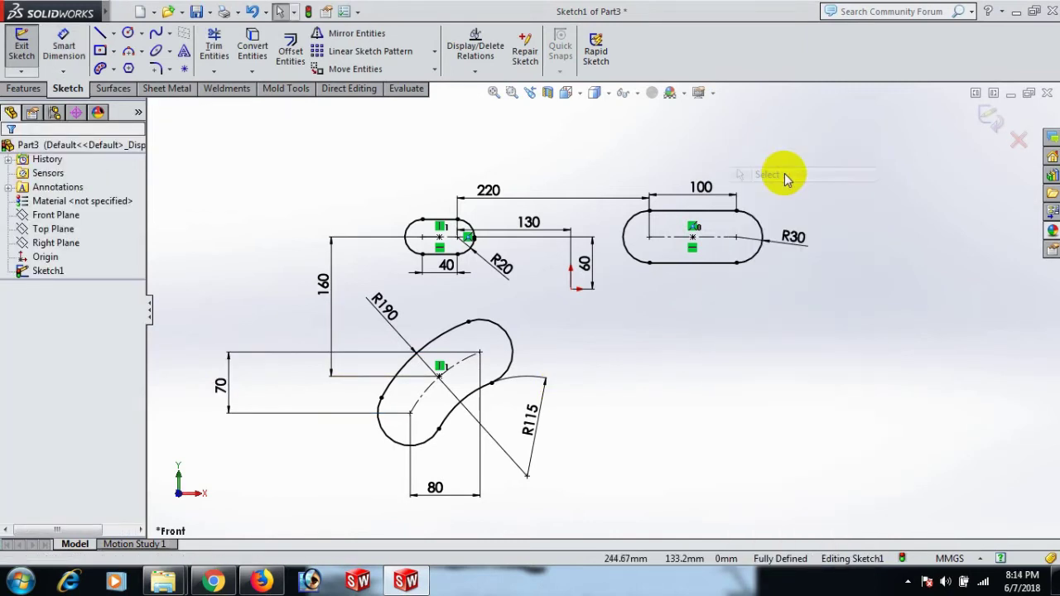
click(116, 71)
click(141, 134)
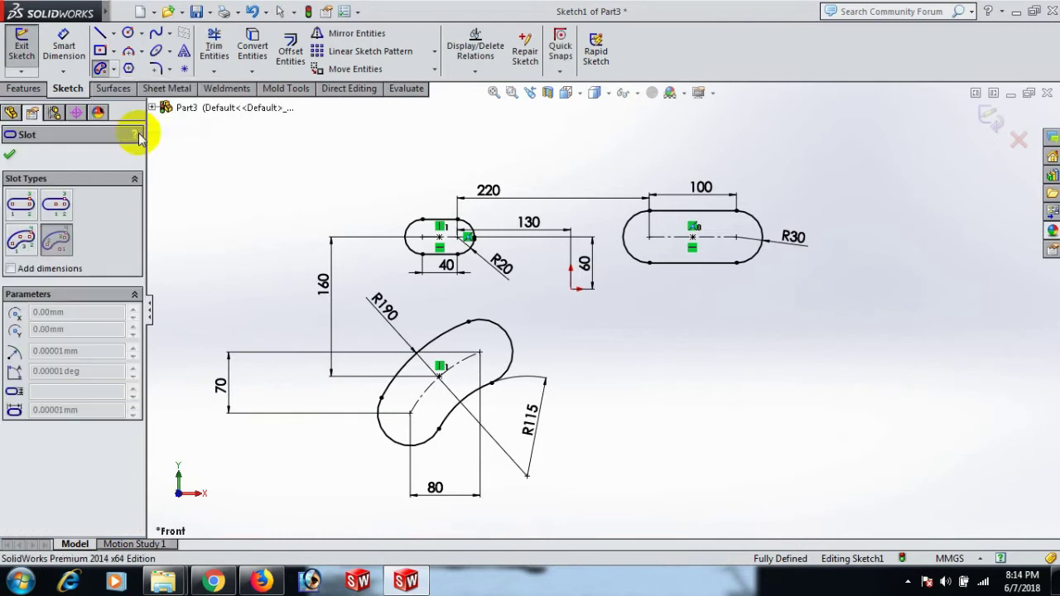
click(742, 354)
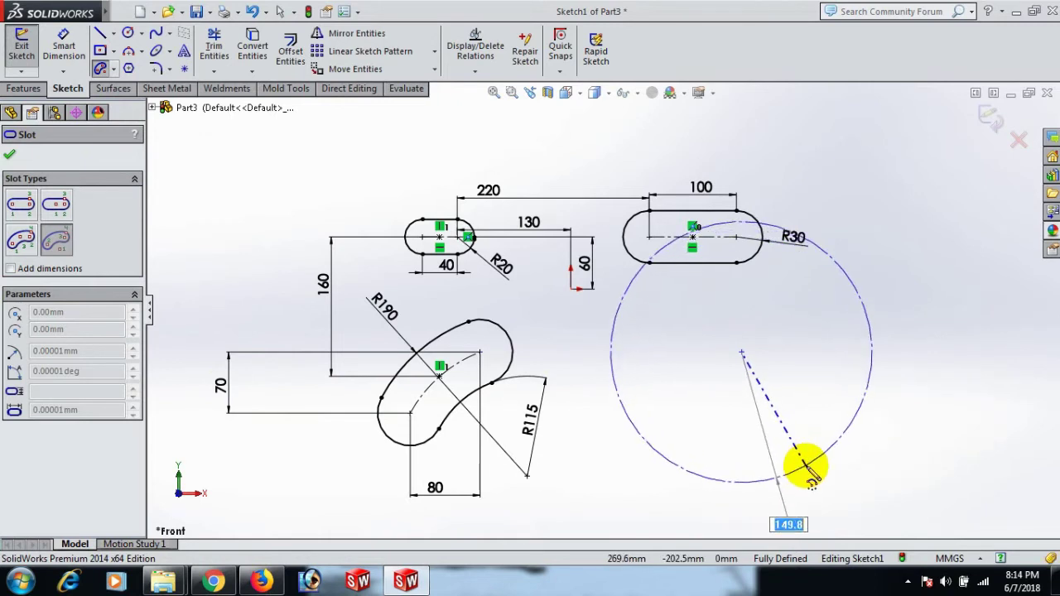
click(815, 461)
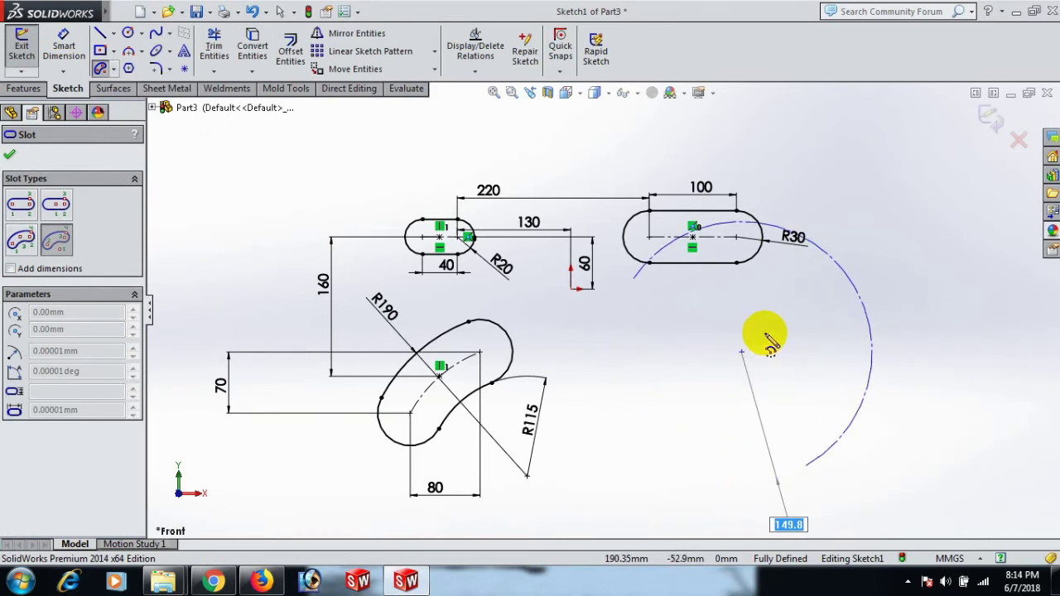
click(818, 375)
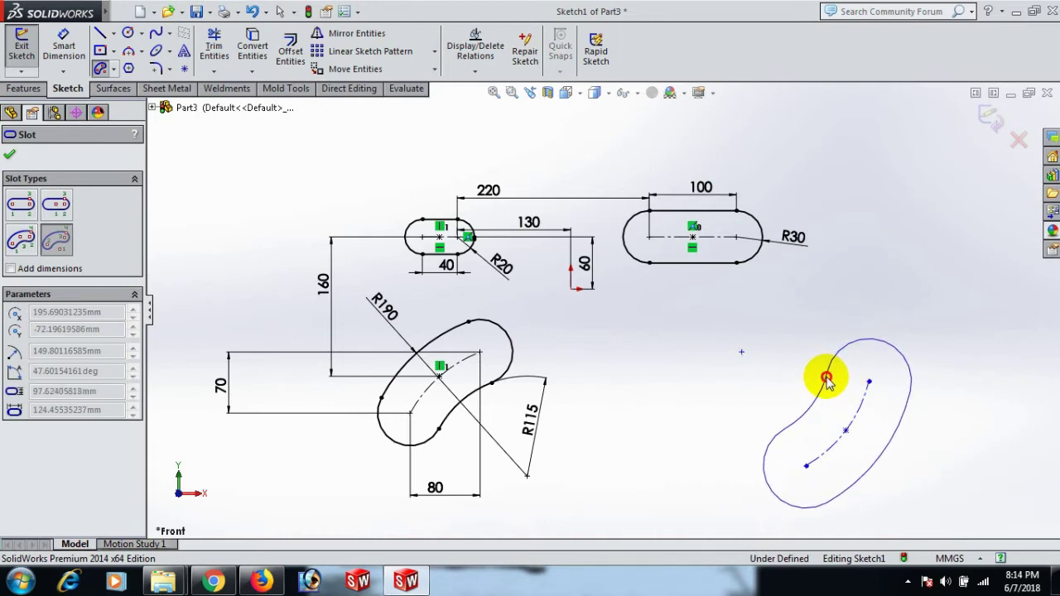
click(827, 378)
right_click(816, 372)
click(876, 161)
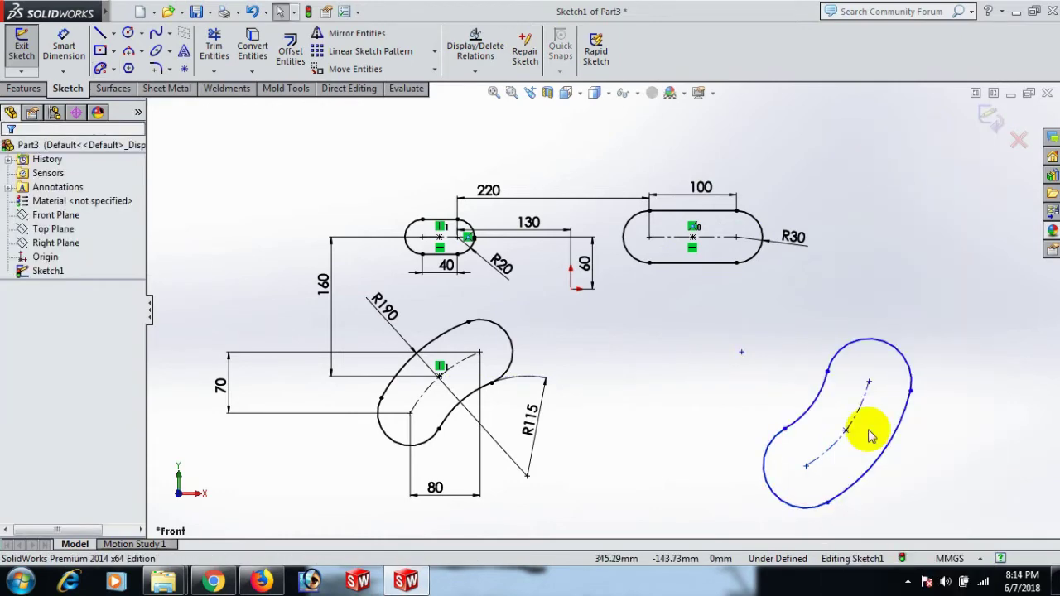
scroll(869, 437, down, 3)
scroll(752, 371, up, 3)
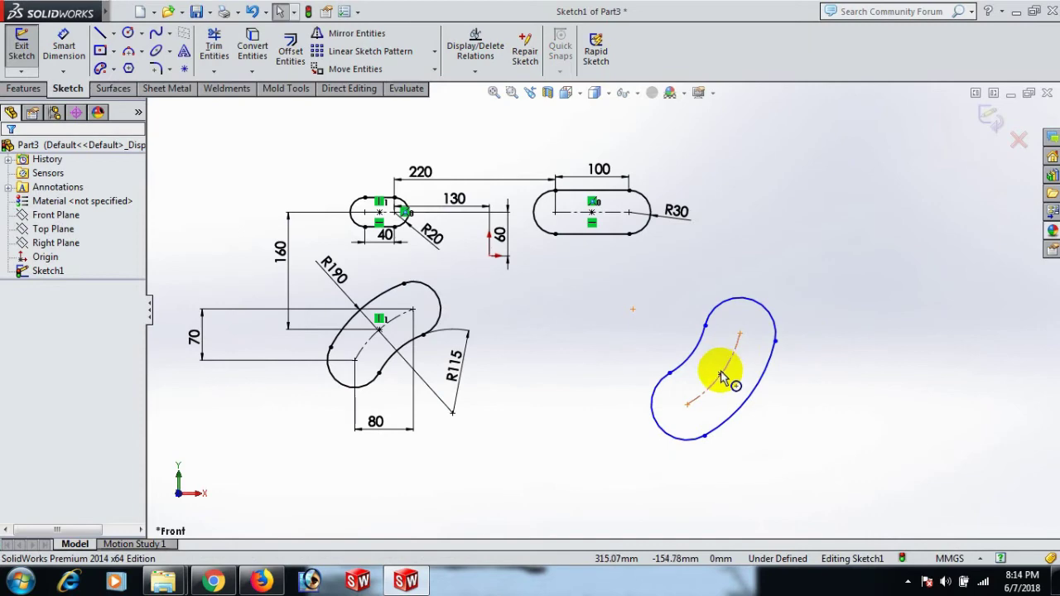
drag(689, 409, 778, 394)
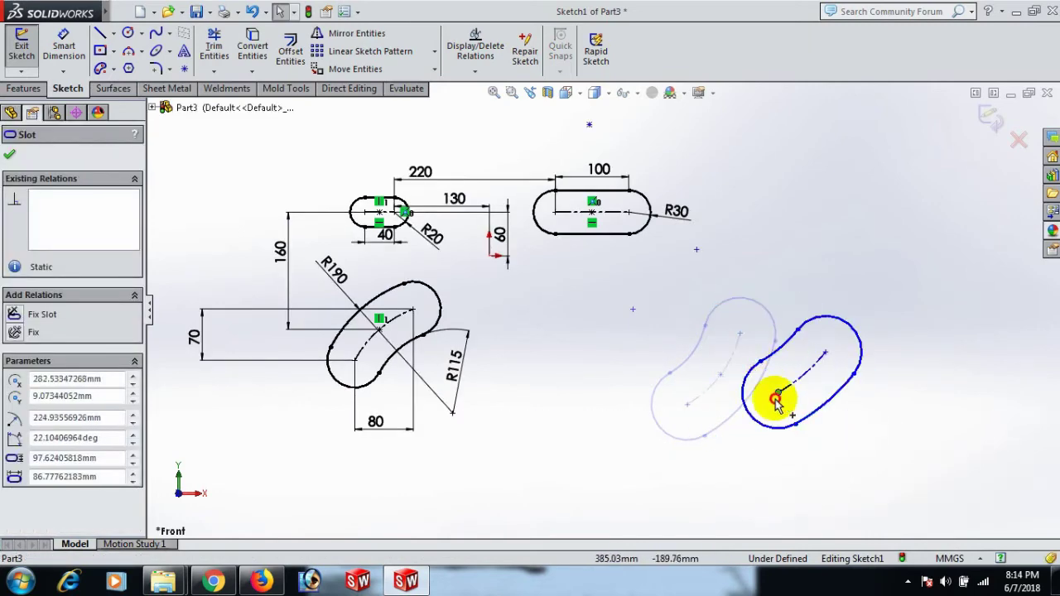
click(910, 420)
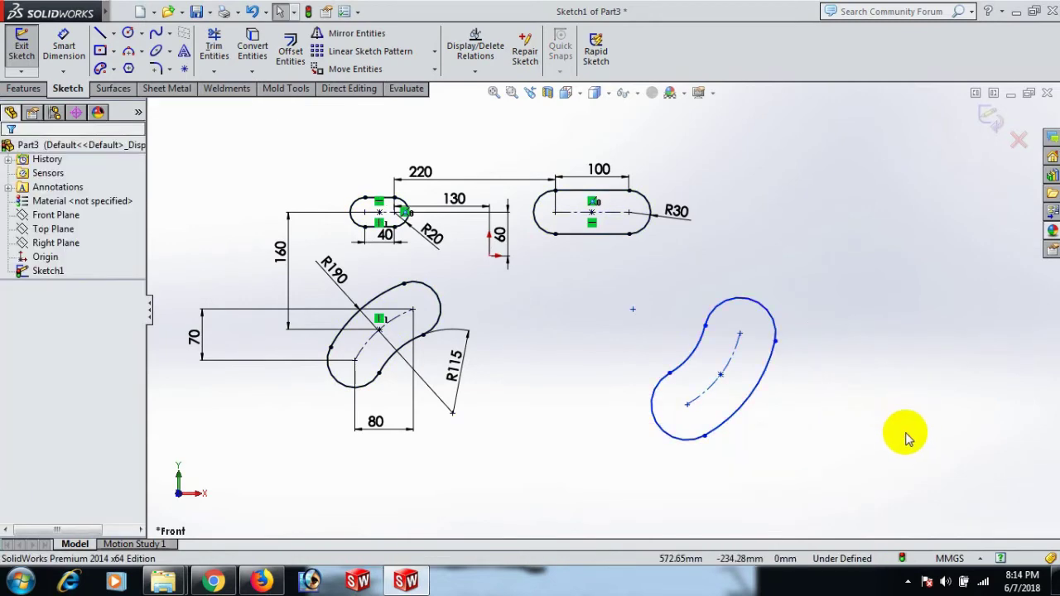
Dimension the second arc slot's end points 100 apart vertically.
key(d)
click(687, 404)
click(739, 347)
click(861, 395)
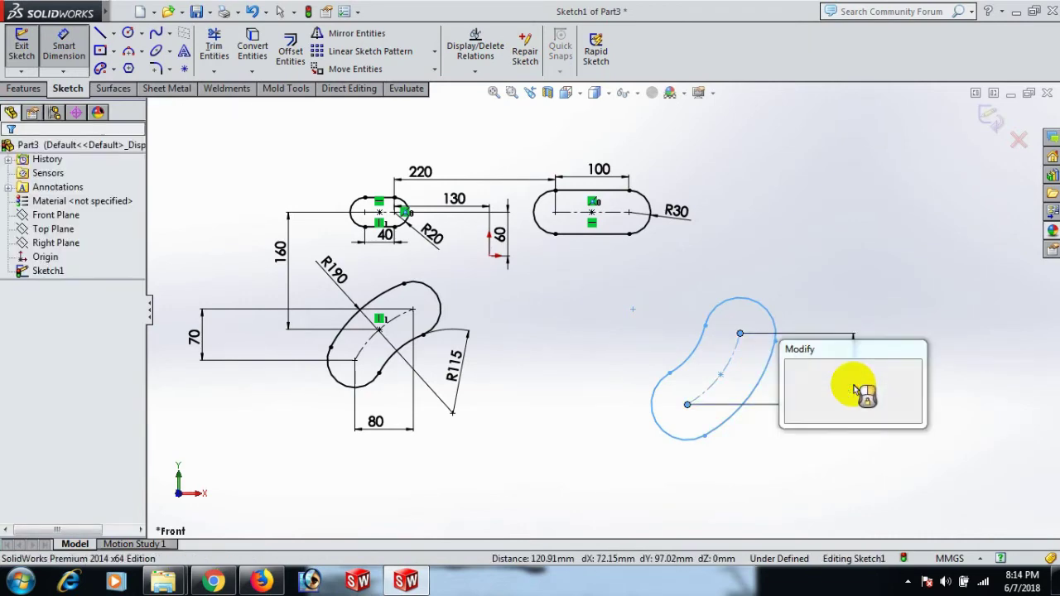
text(1)
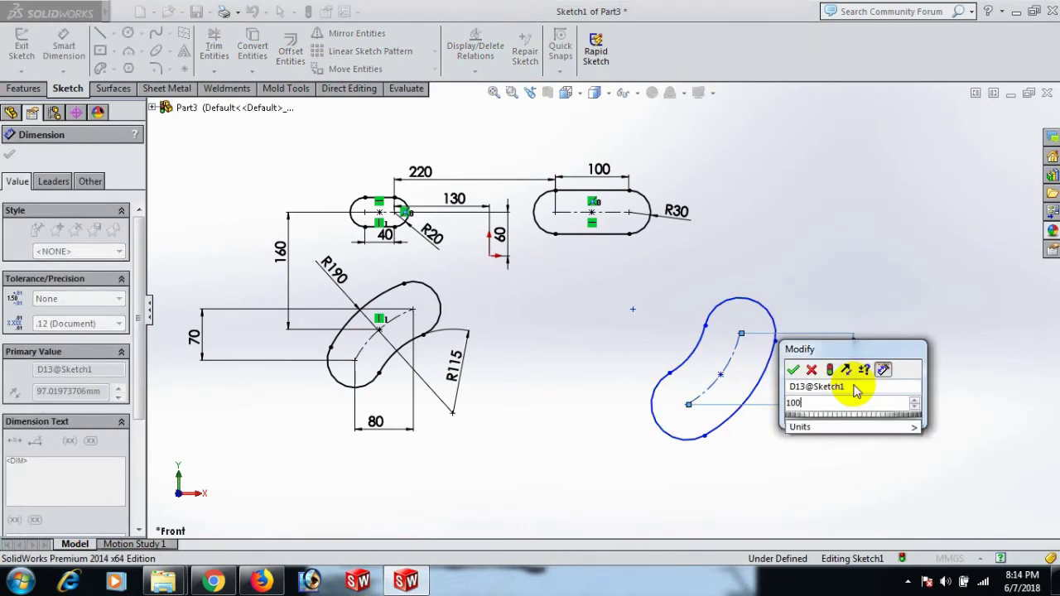
text(00)
key(Return)
click(780, 441)
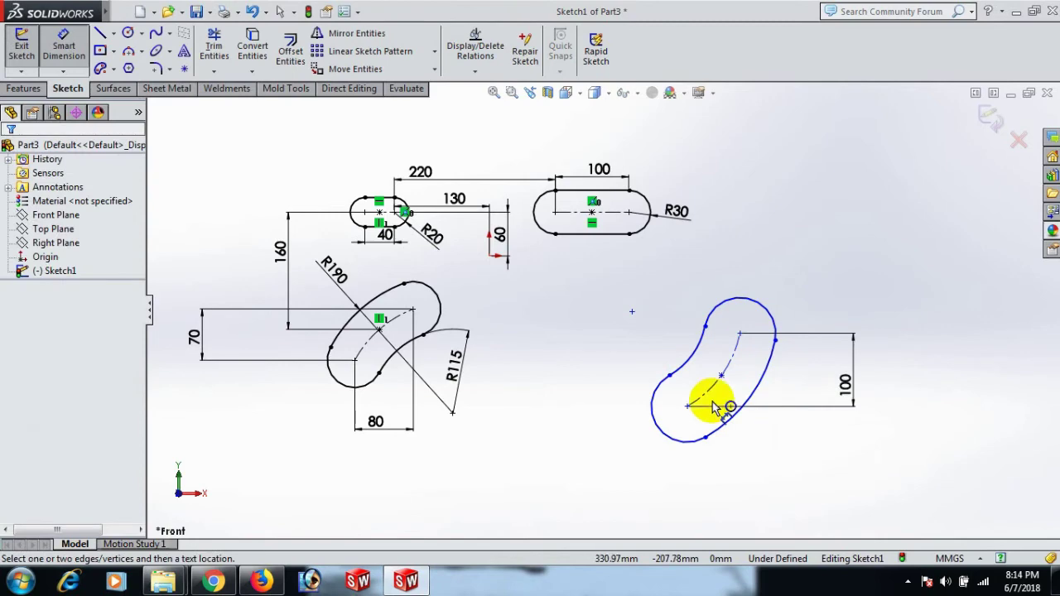
Undo the conflicting horizontal 70 distance and delete the 72.15 dimension.
click(687, 407)
click(740, 334)
click(726, 484)
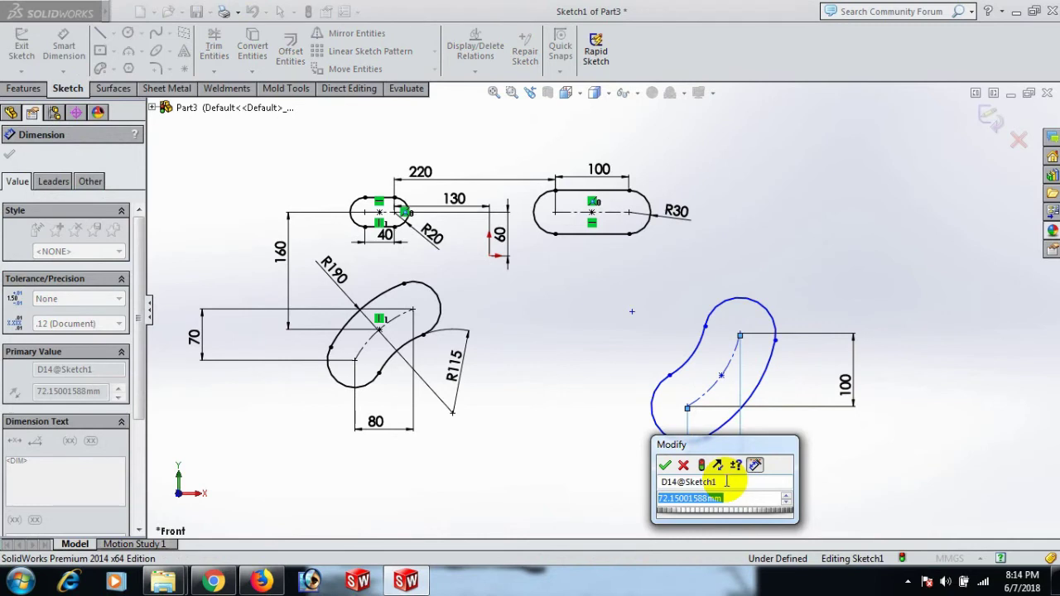
text(7)
key(Return)
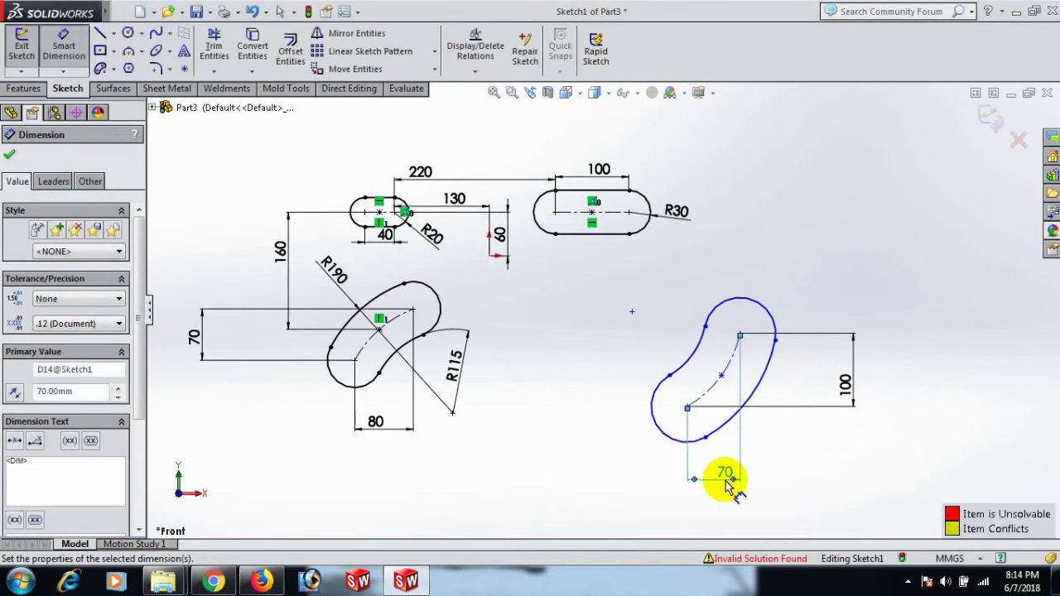
key(ctrl+z)
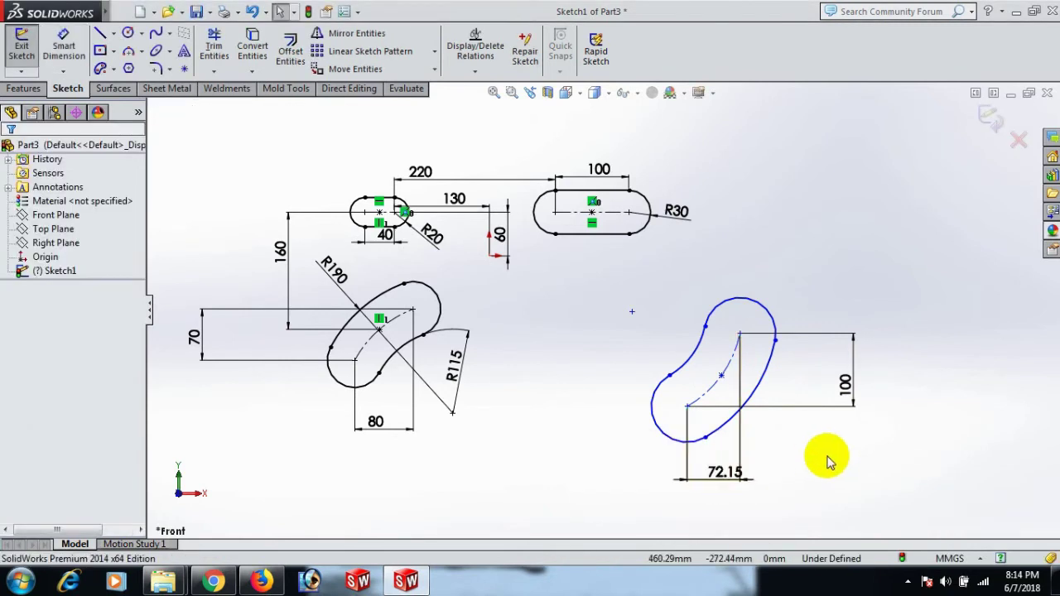
click(733, 472)
key(Delete)
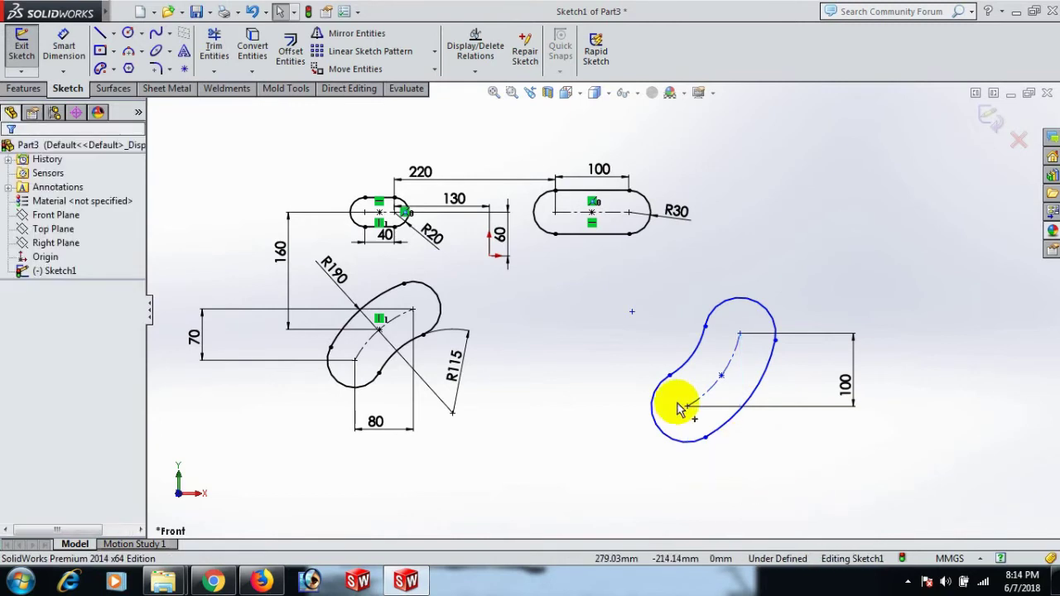
Move the second arc slot left and give its end arc an R50 radius.
drag(687, 407, 591, 422)
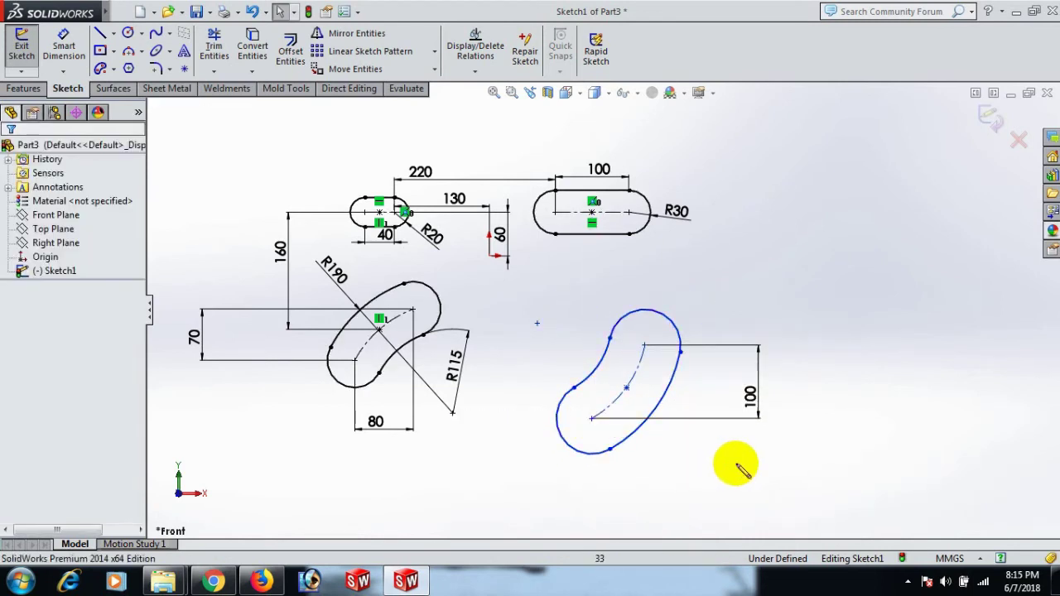
key(d)
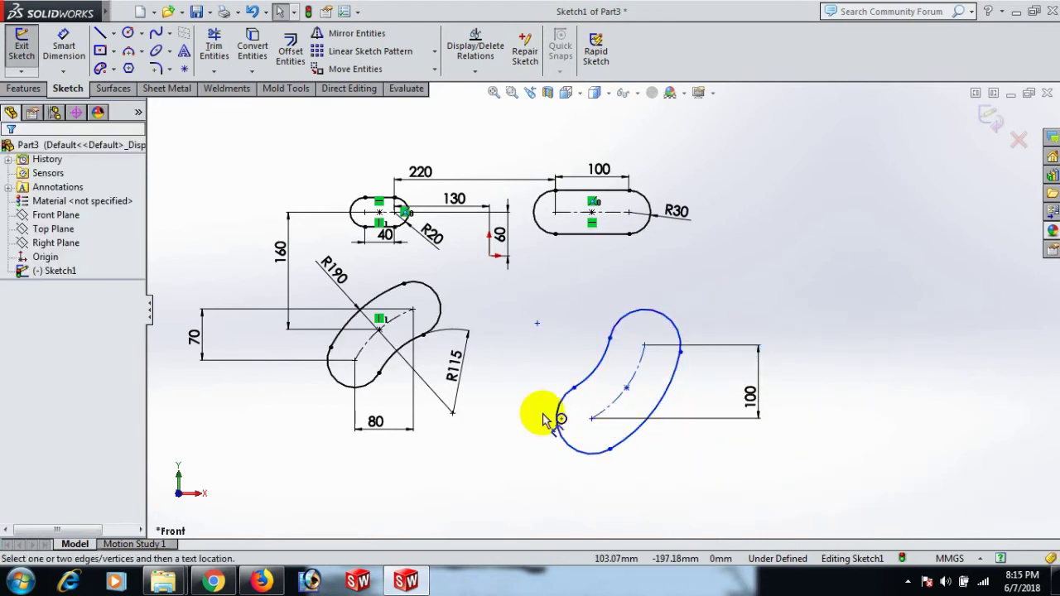
click(667, 323)
click(845, 305)
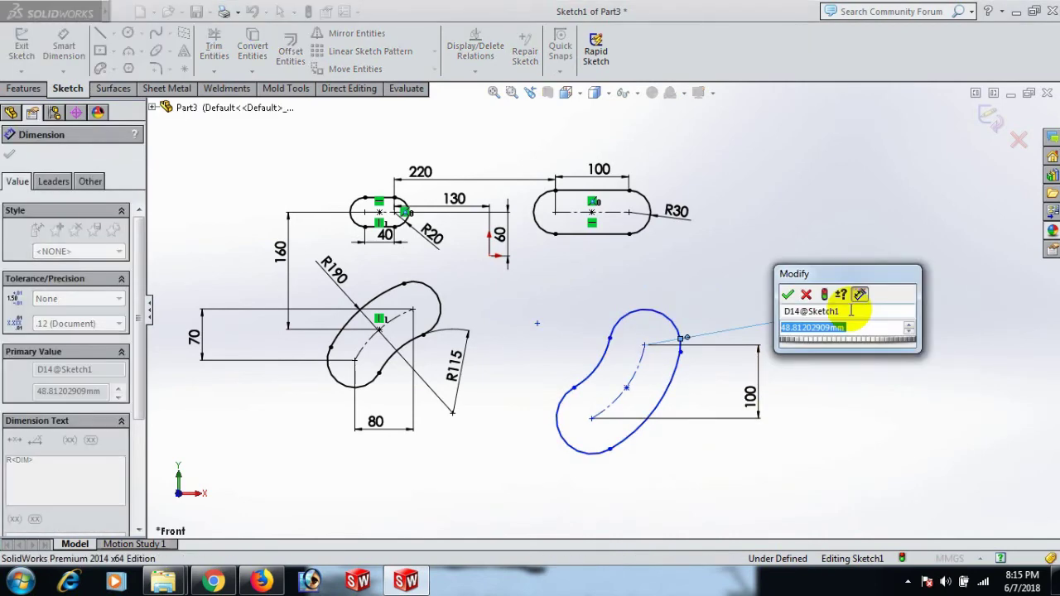
text(50)
key(Return)
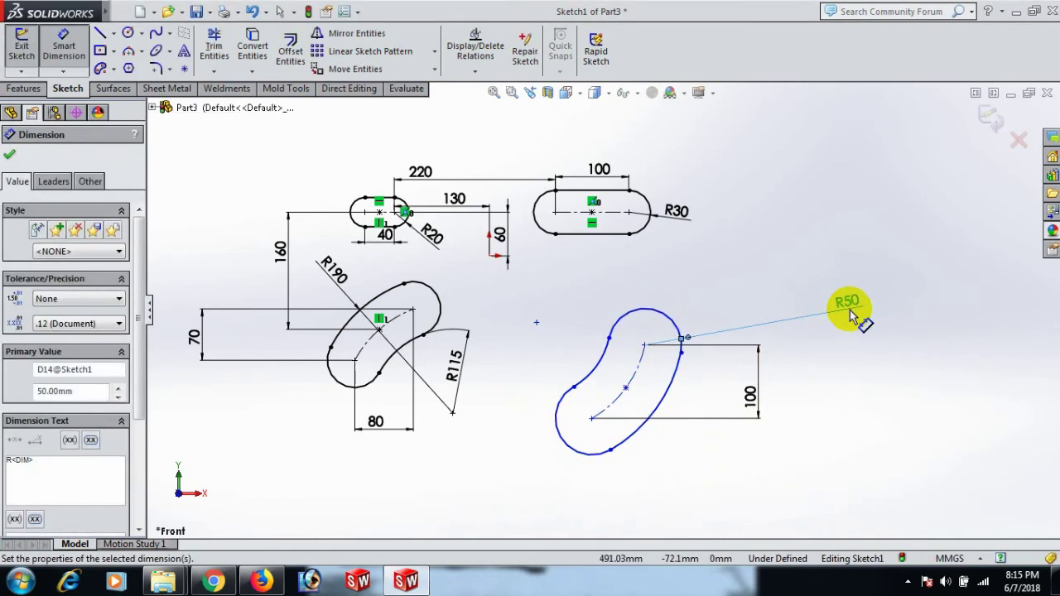
Dimension the curved slot's outer arc to R200, cancelling the unwanted R100 dimension.
click(671, 398)
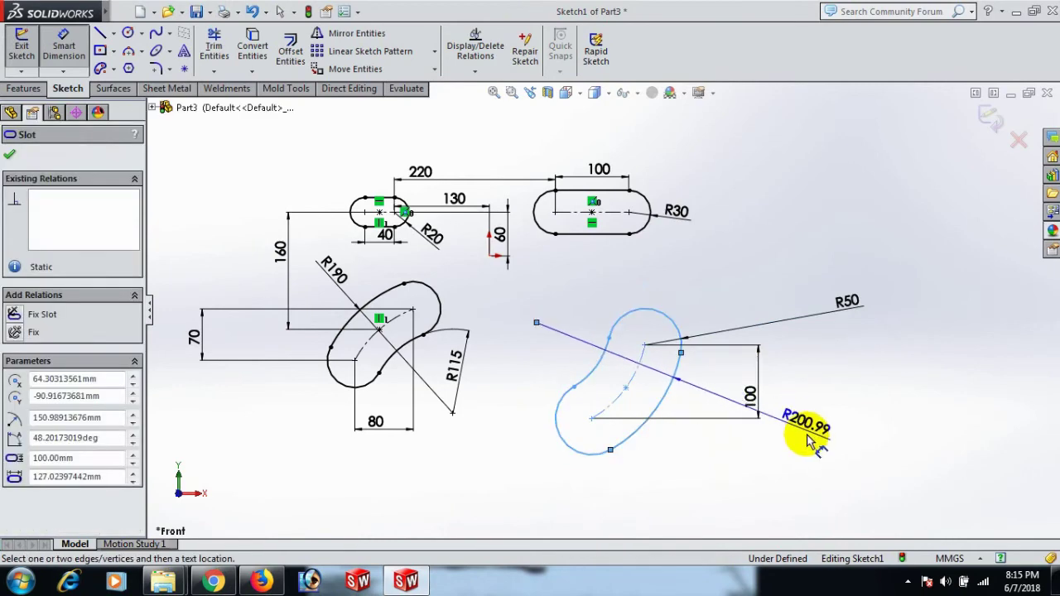
click(811, 437)
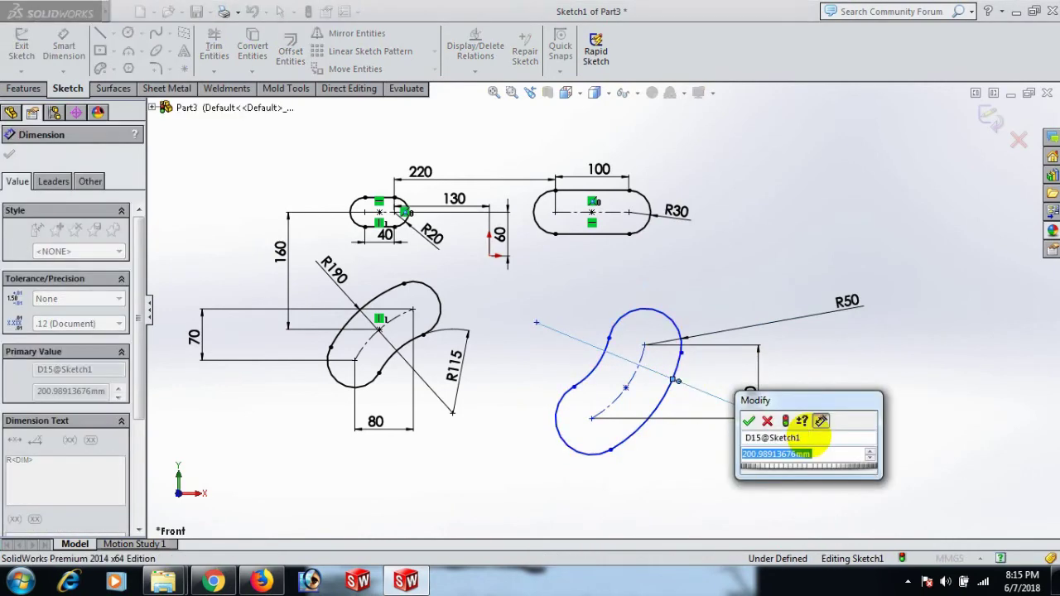
text(200)
key(Return)
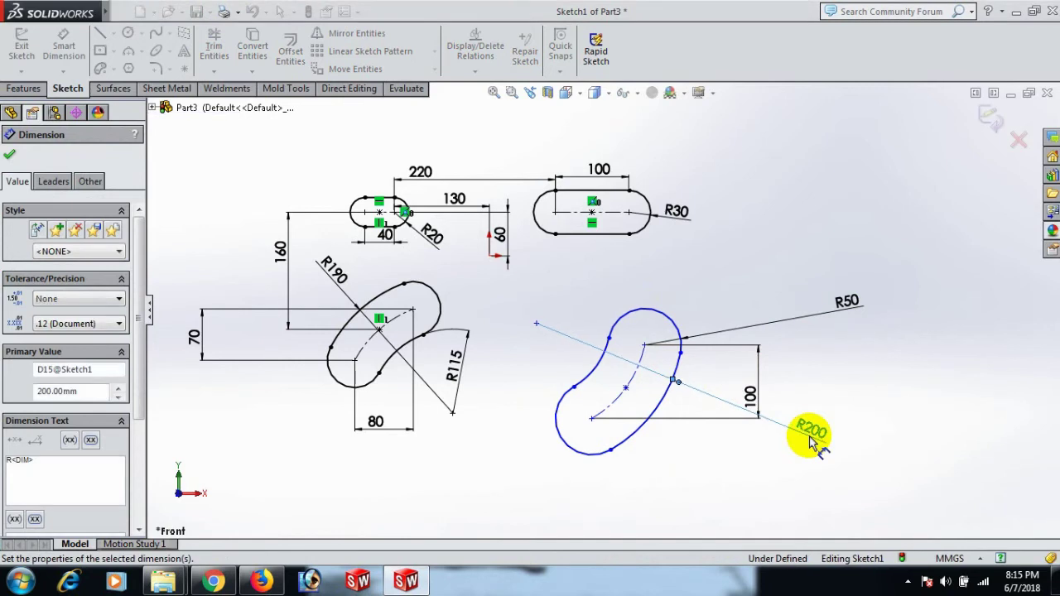
click(588, 377)
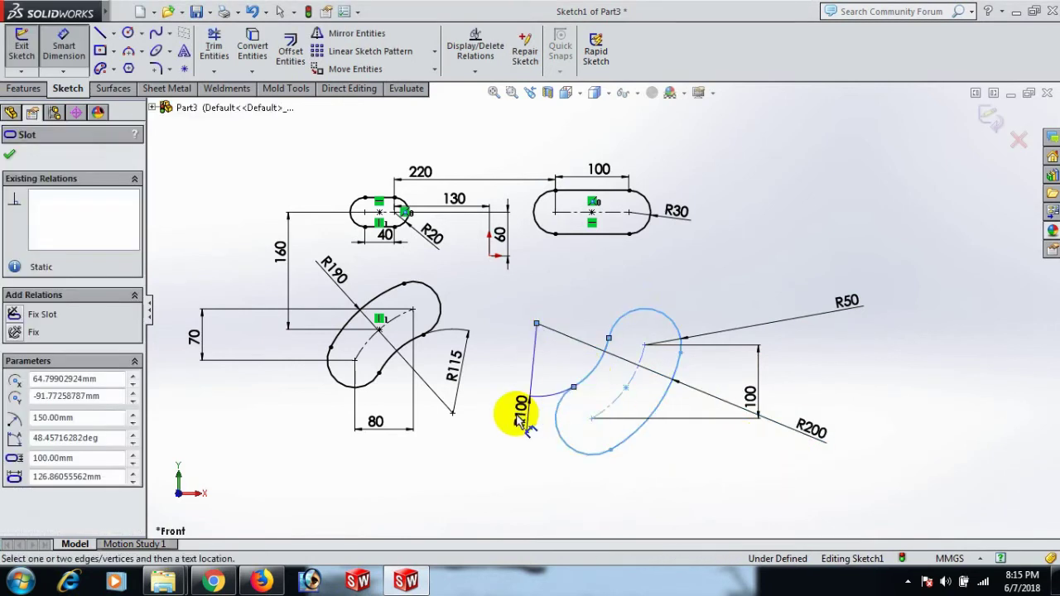
key(Escape)
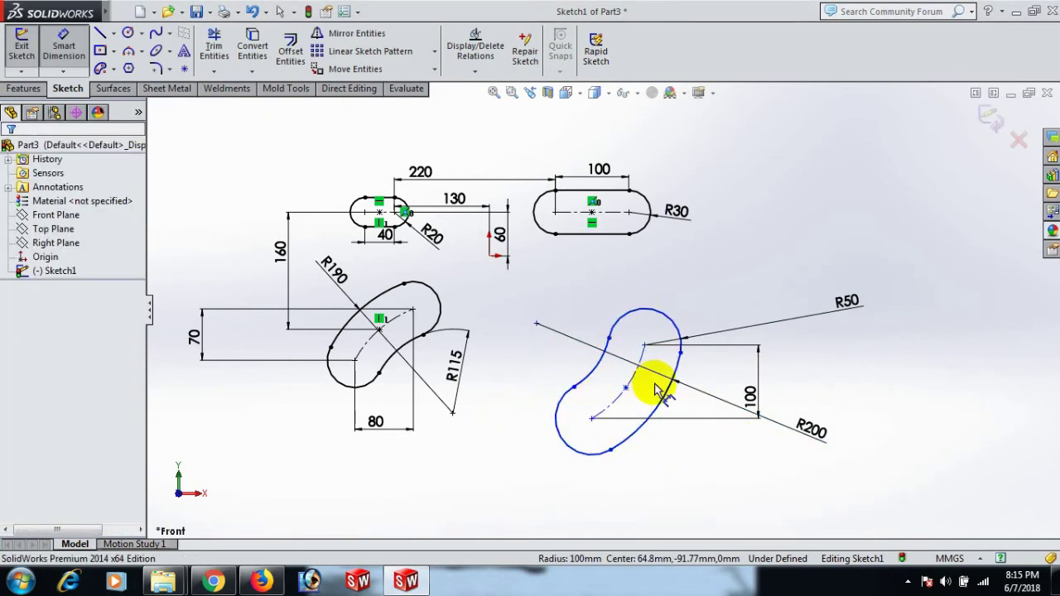
Add a vertical 160 dimension from the upper straight slot's centre point to the curved slot.
click(608, 344)
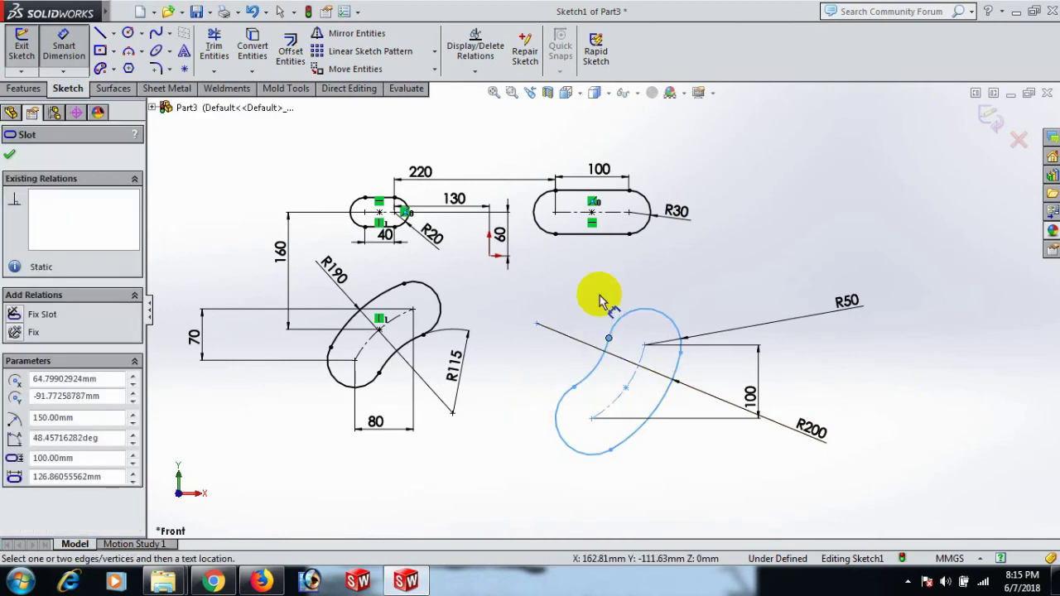
click(590, 213)
click(802, 261)
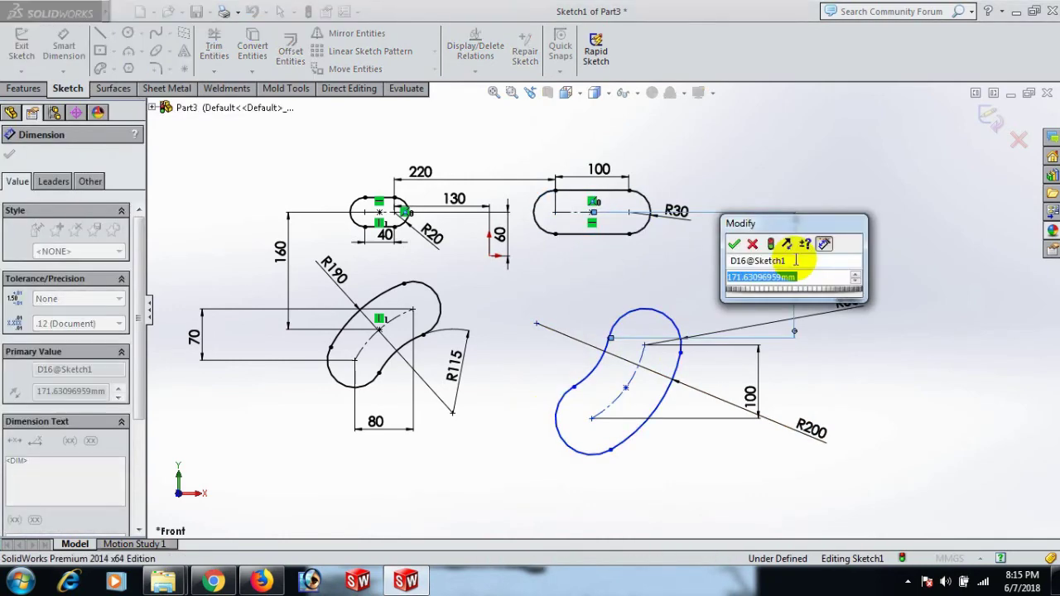
text(1)
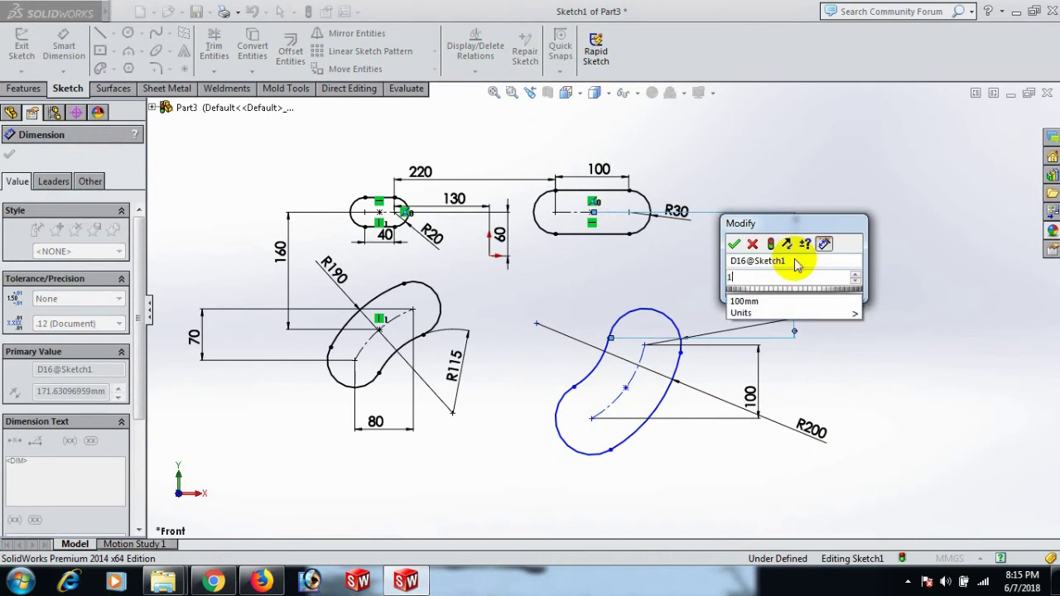
text(6)
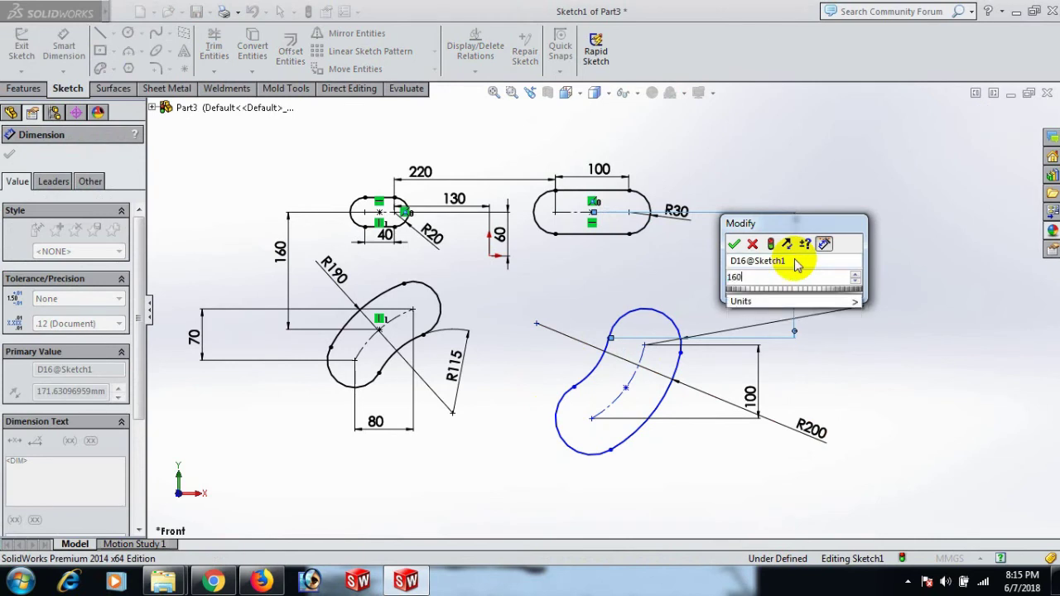
text(0)
key(Return)
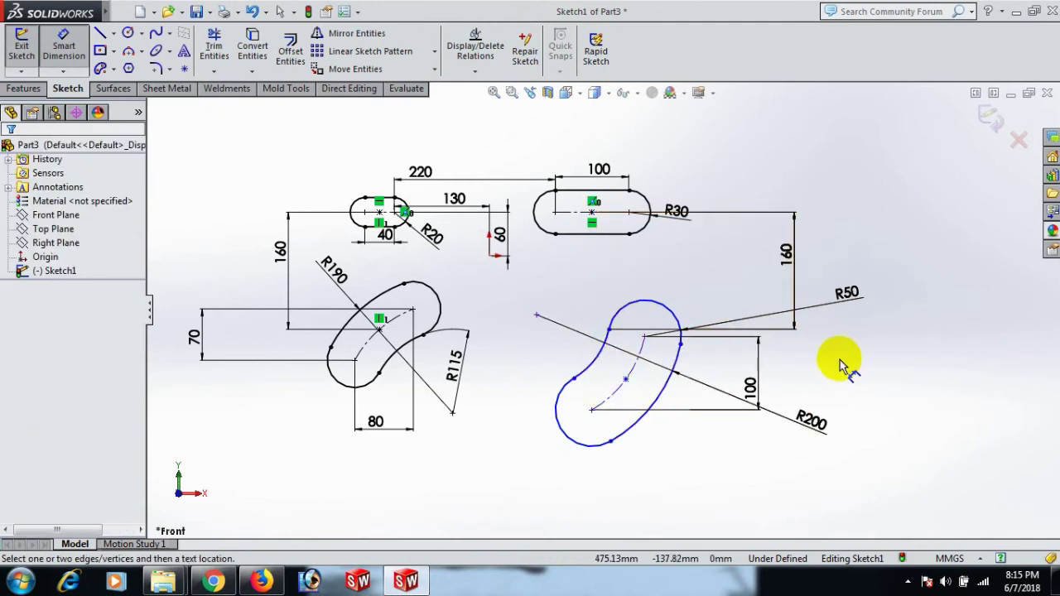
Return to plain selection and drag the curved slot to a new position.
right_click(902, 364)
click(941, 175)
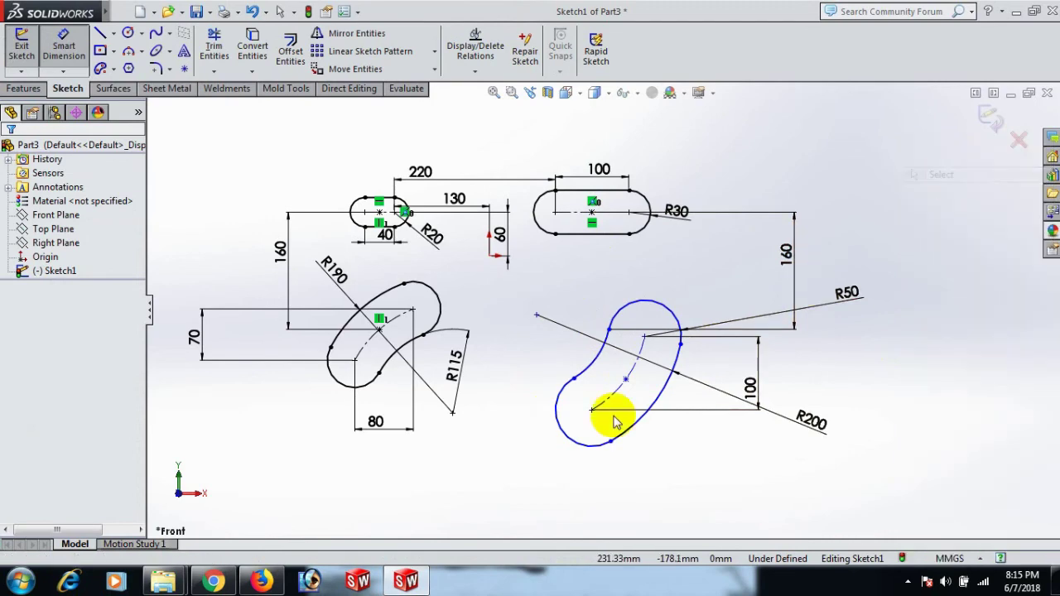
drag(594, 416, 679, 406)
Add a horizontal 80 dimension from the top slot's centre to the curved slot's arc end point.
key(d)
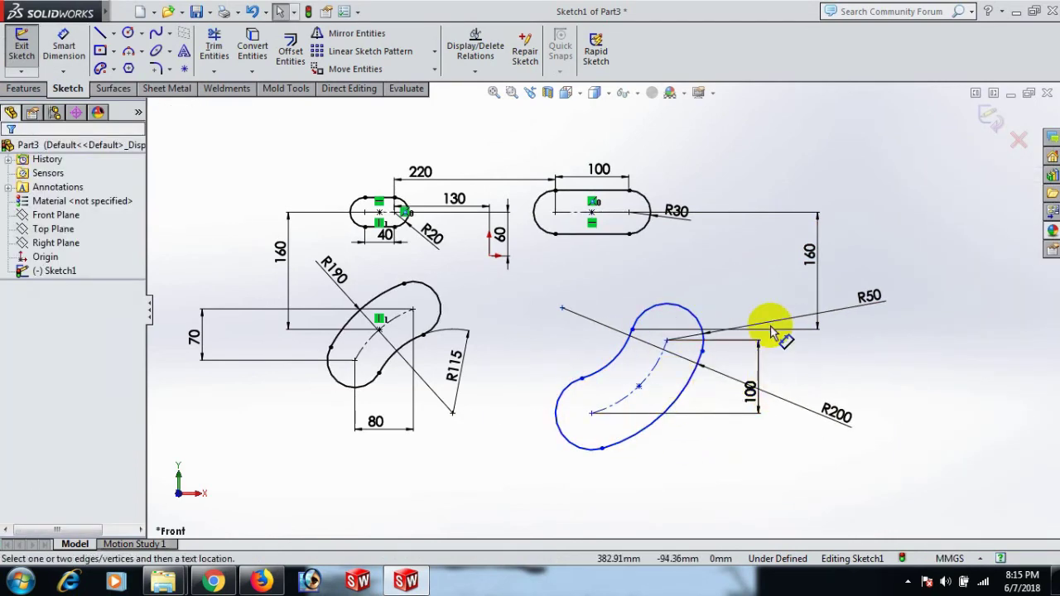
click(593, 215)
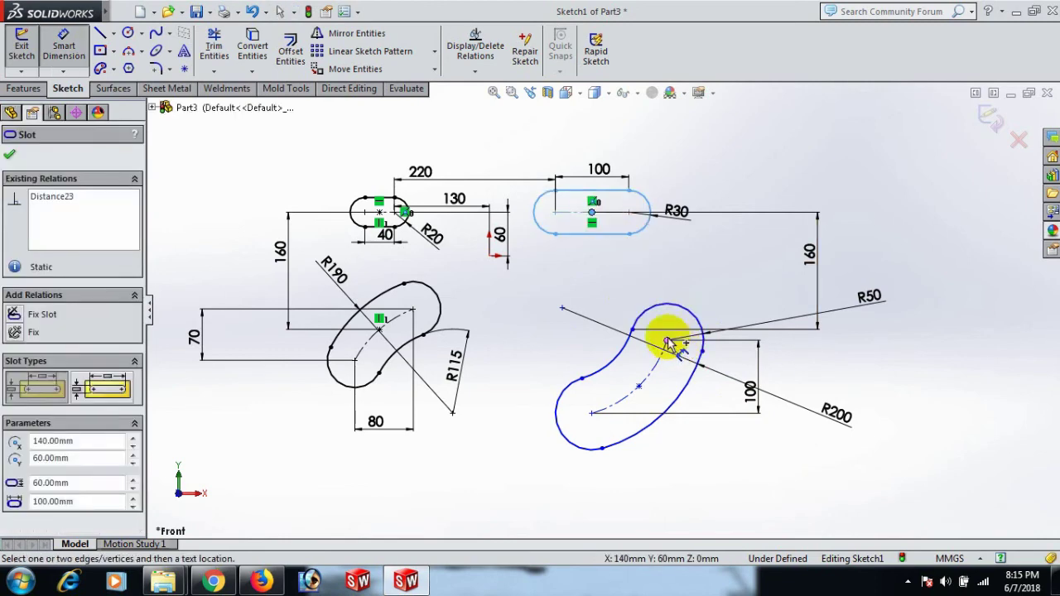
click(667, 341)
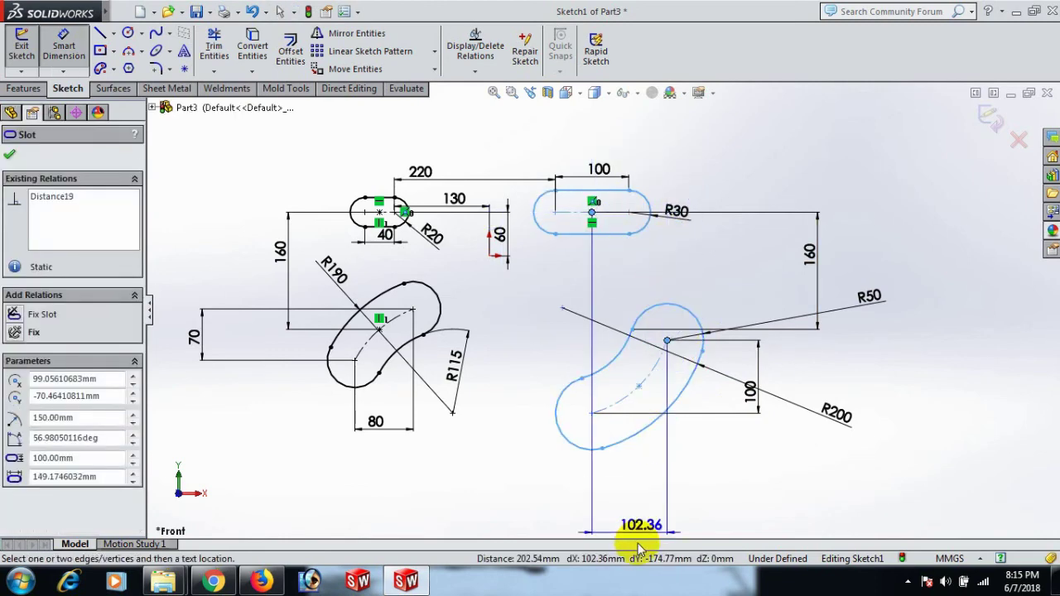
click(634, 515)
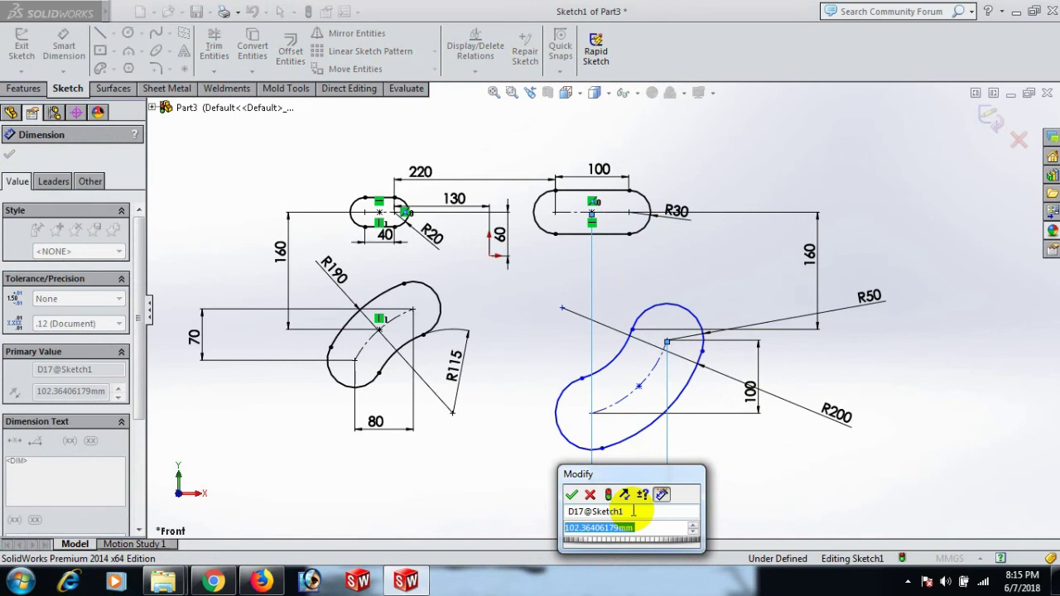
text(80)
key(Return)
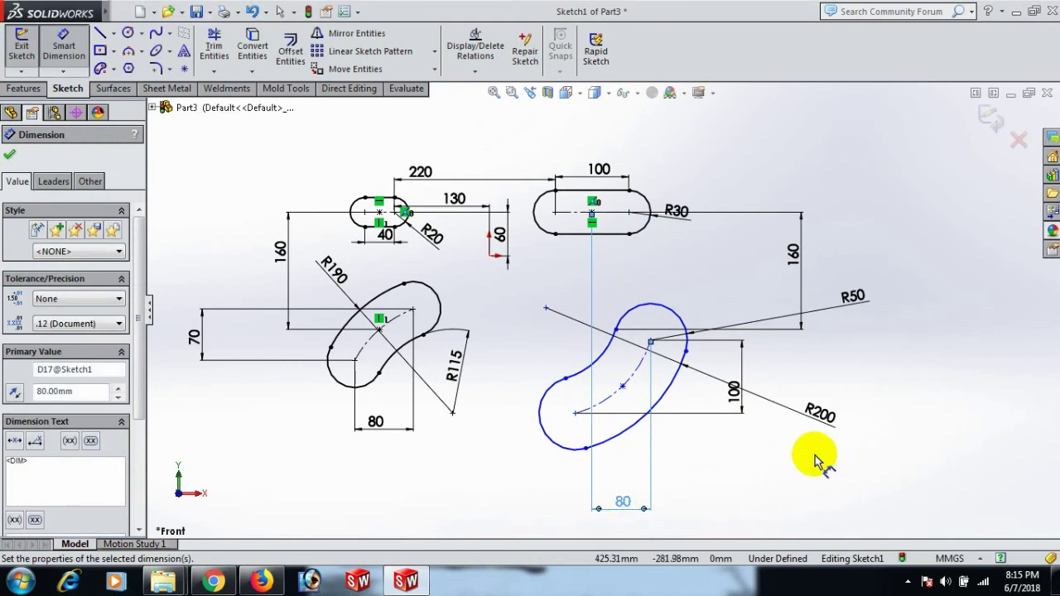
click(766, 476)
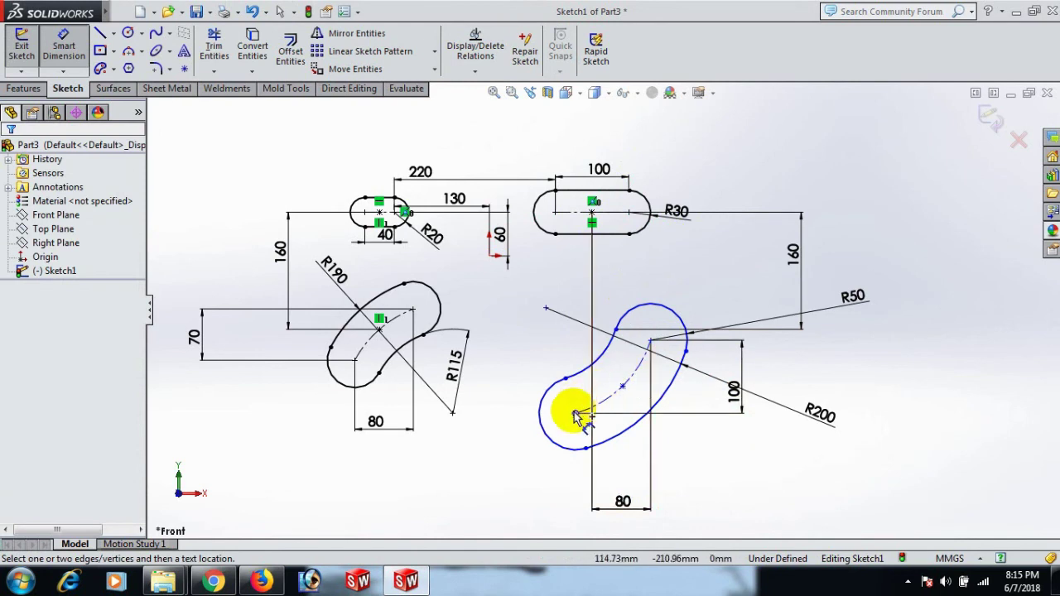
Add a Vertical relation between the curved slot's arc point and the top slot's centre.
right_click(669, 253)
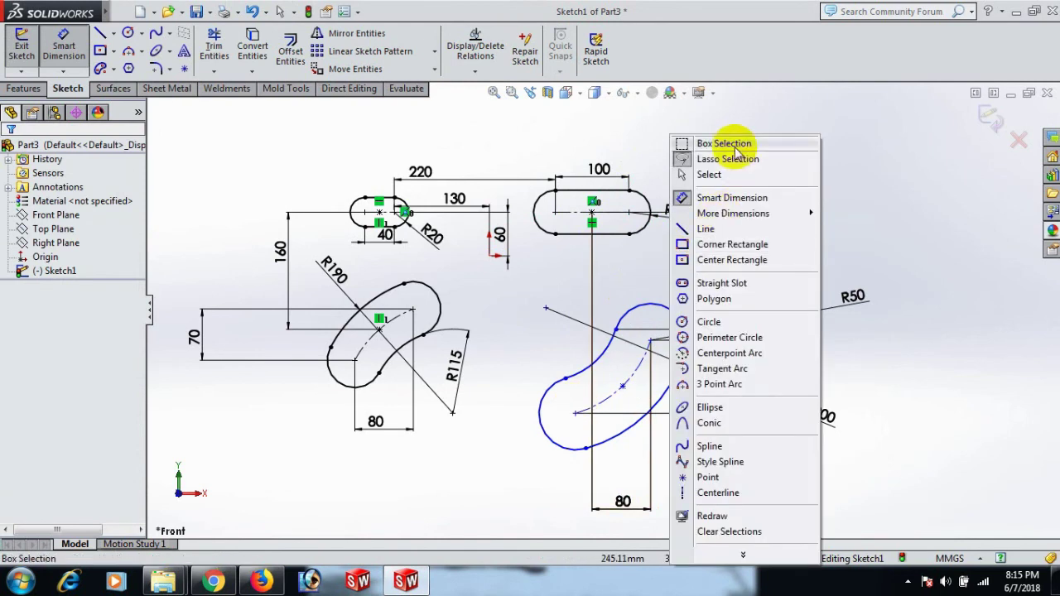
click(728, 182)
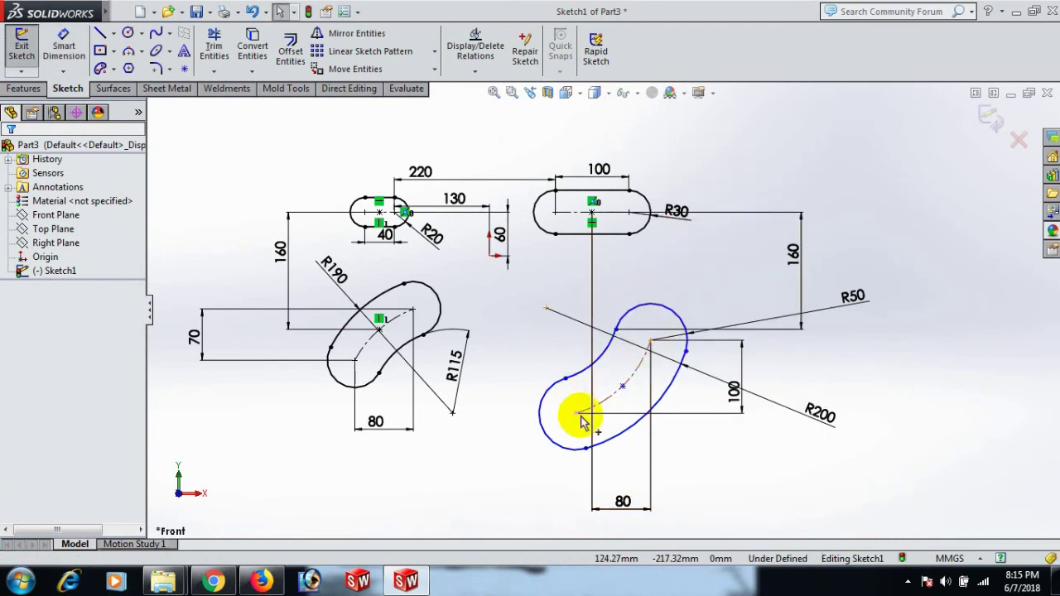
click(620, 389)
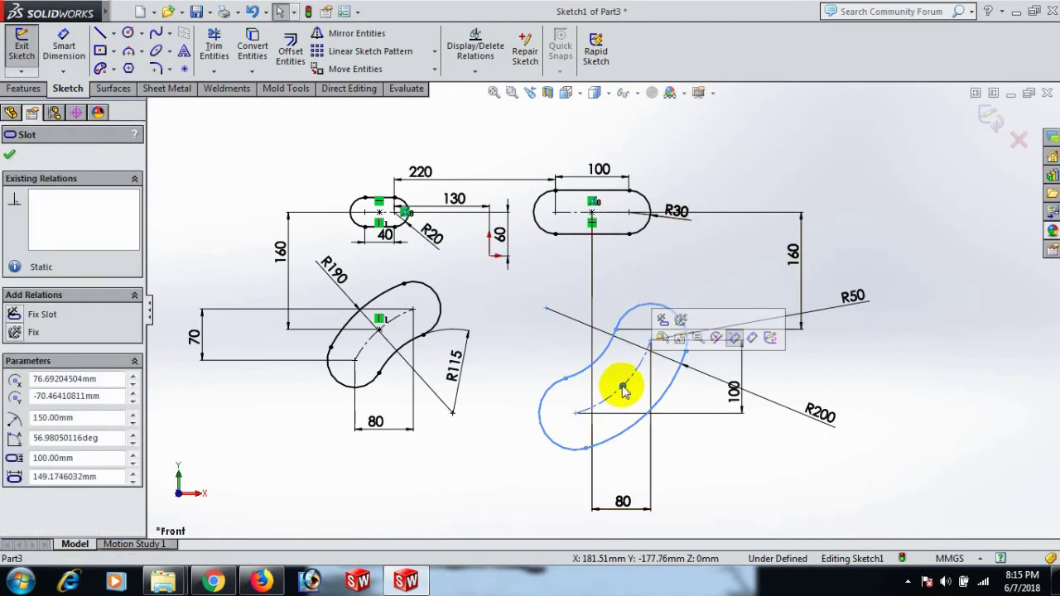
click(590, 213)
ctrl+click(376, 325)
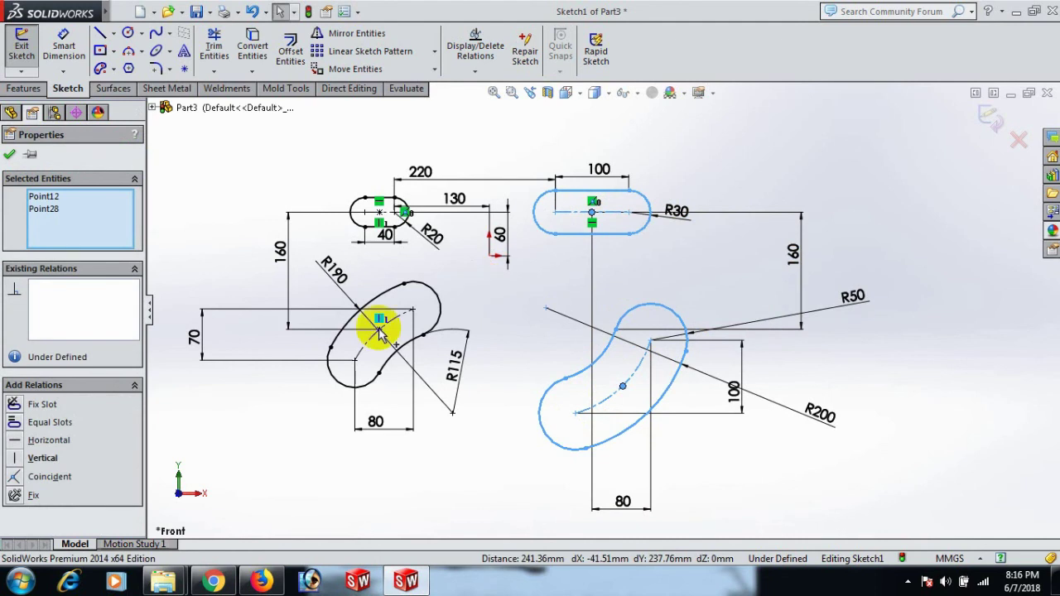
click(11, 461)
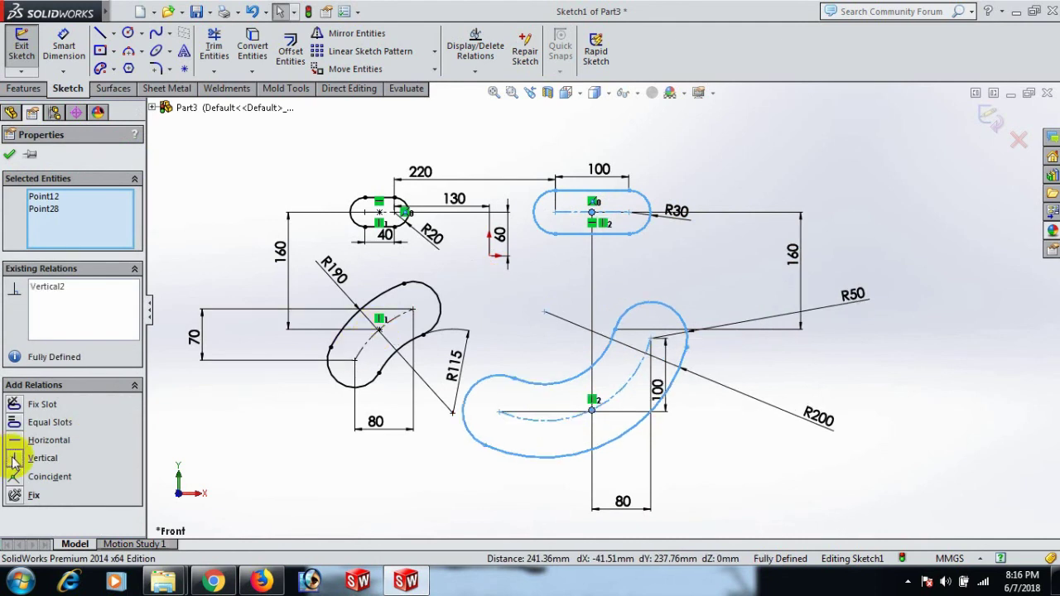
click(910, 437)
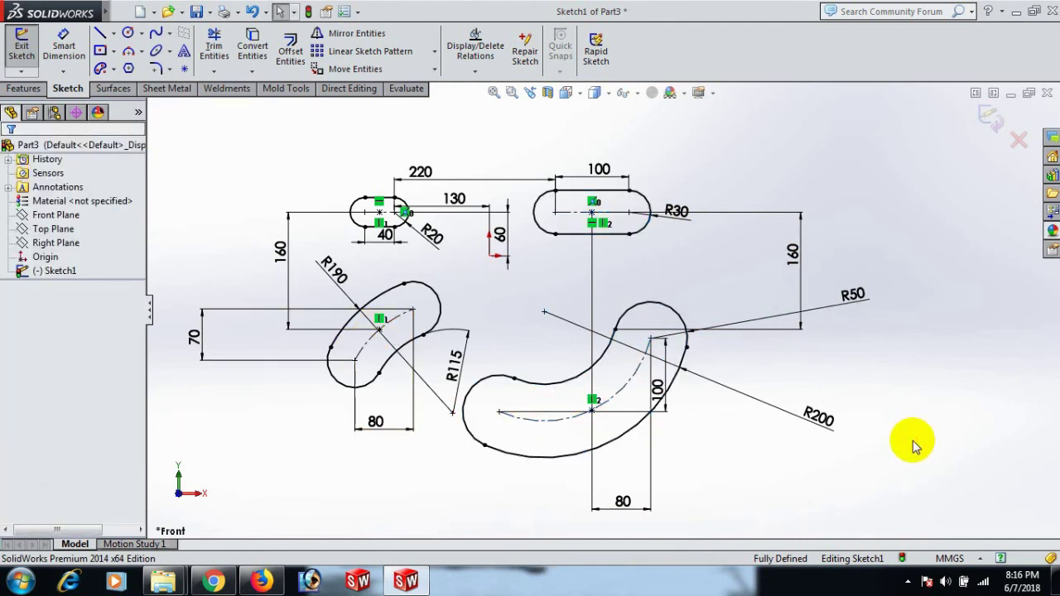
Undo the Vertical relation that twisted the slot, reshape it, and reapply Vertical to fully define the sketch.
click(499, 418)
click(748, 442)
key(z)
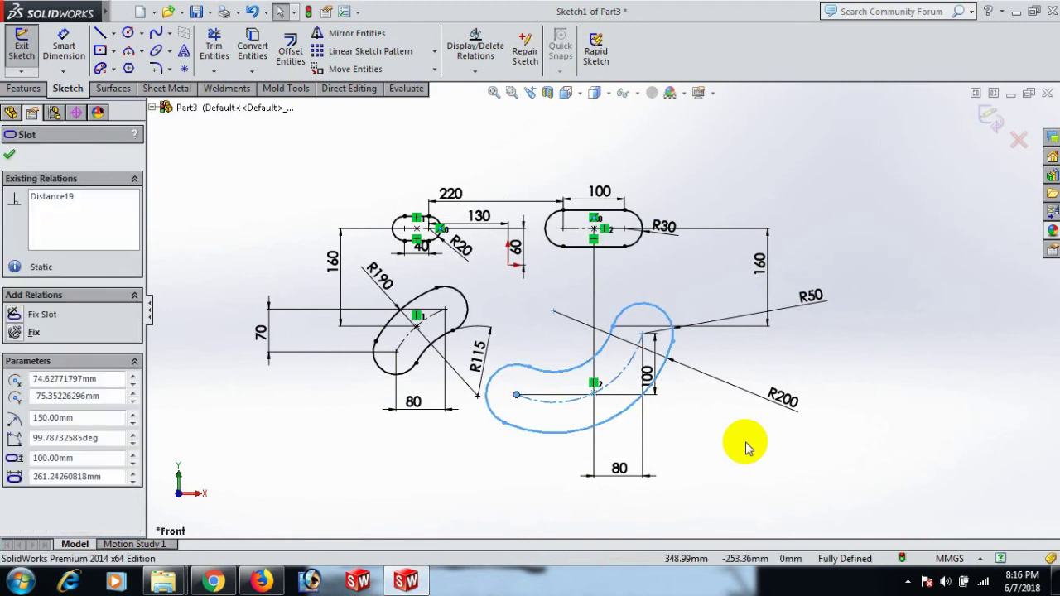
click(745, 444)
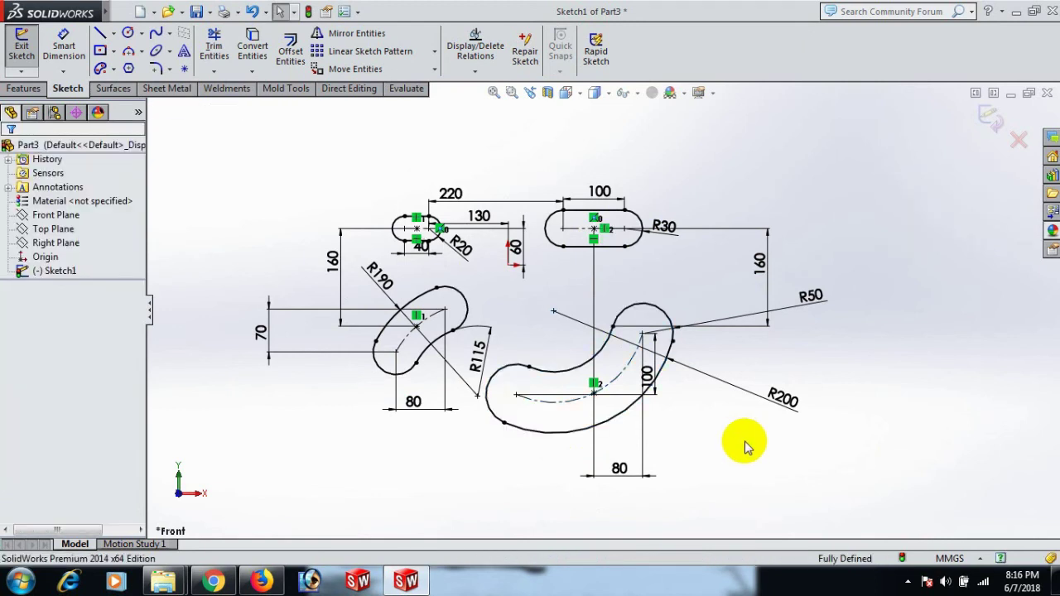
click(746, 444)
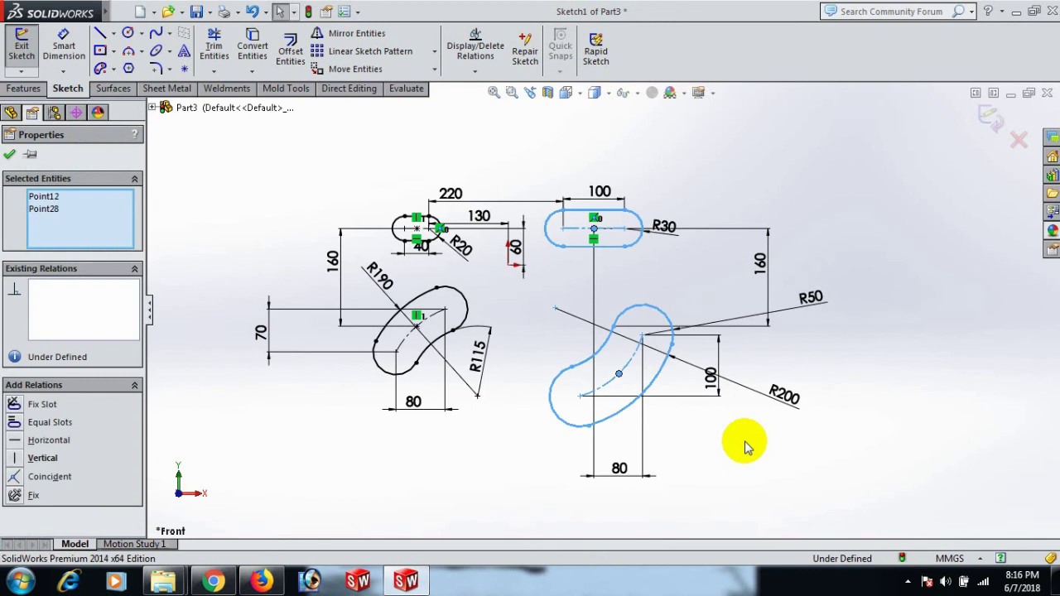
drag(596, 428, 582, 399)
click(582, 399)
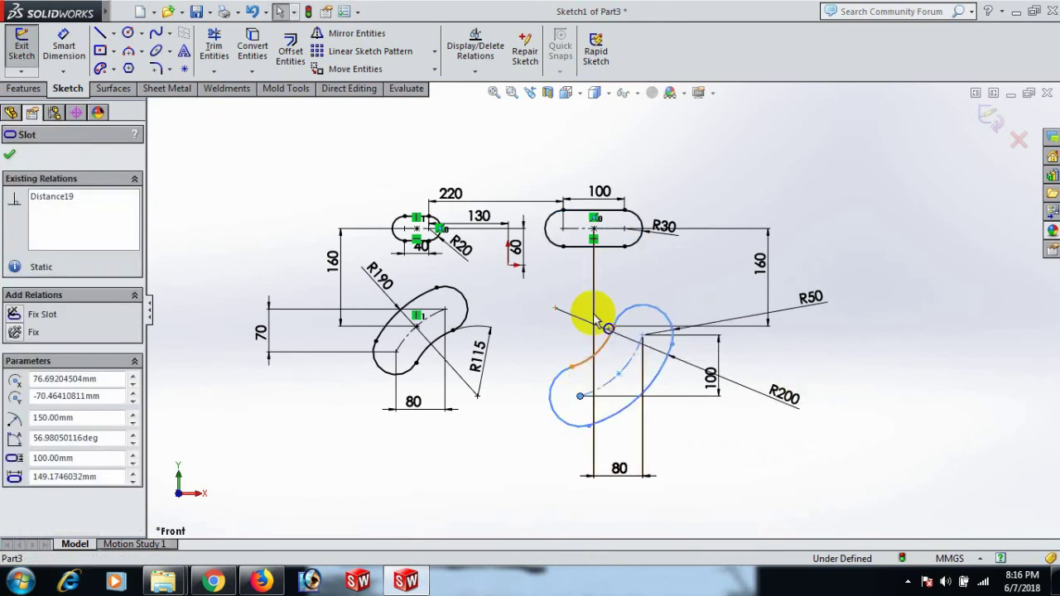
ctrl+click(593, 235)
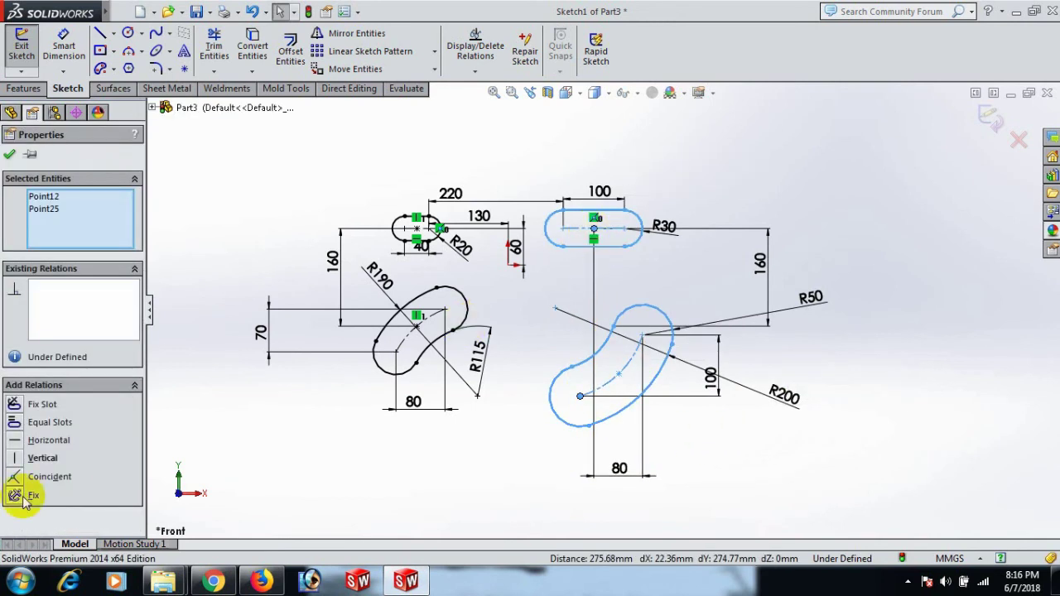
click(15, 458)
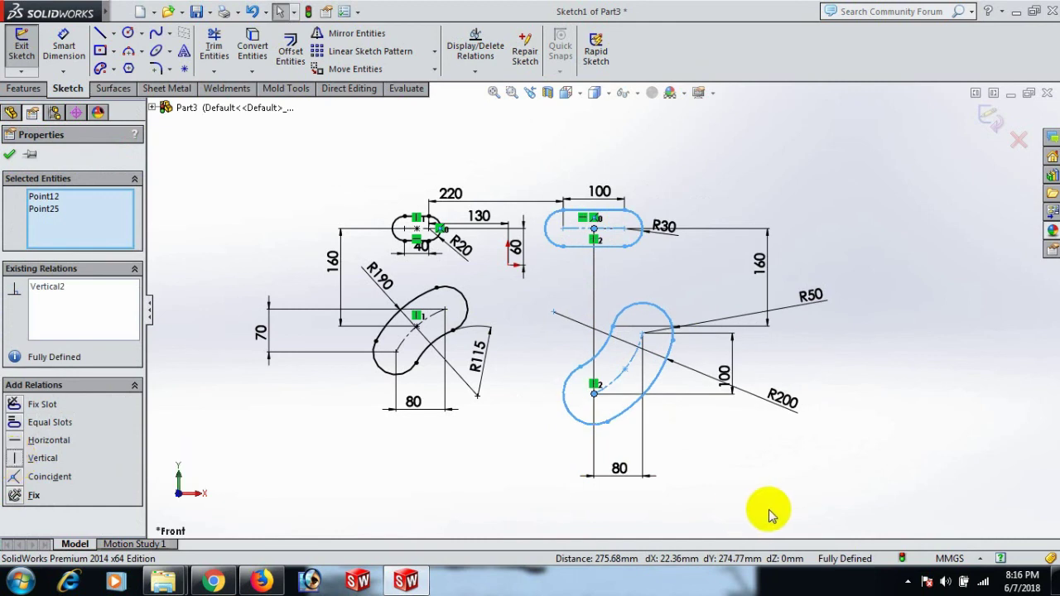